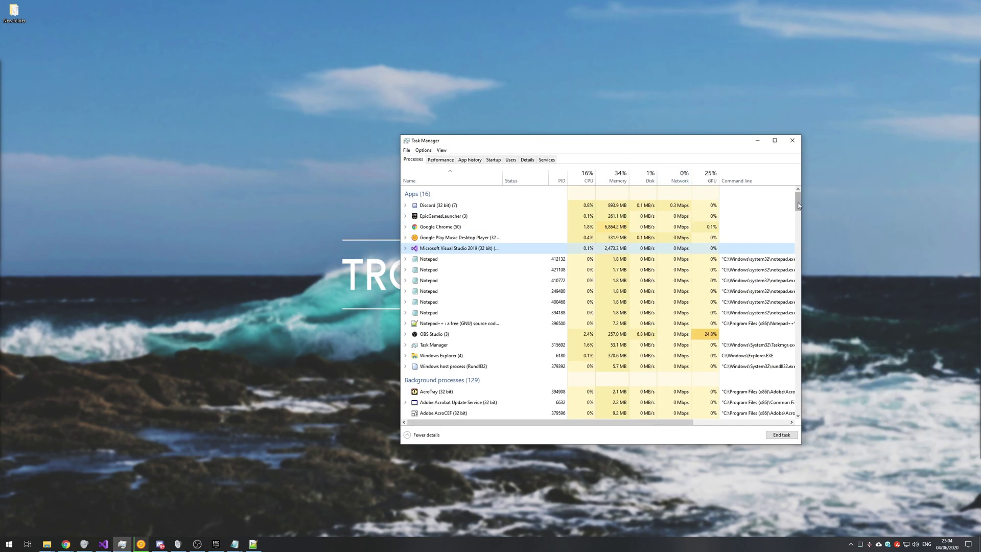
Look through the running processes in Task Manager and open the CPU performance view
scroll(793, 230, down, 10)
scroll(436, 169, up, 12)
click(440, 160)
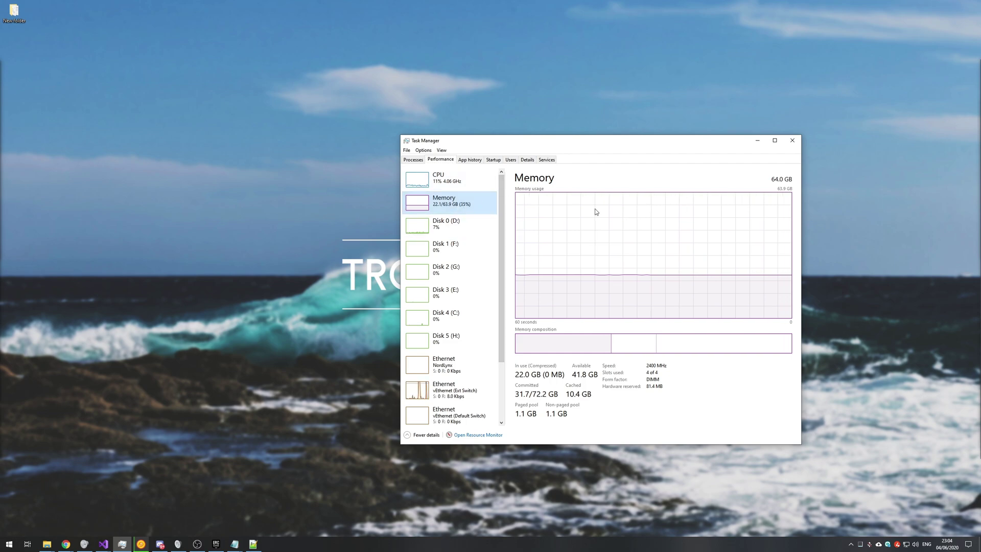
click(476, 185)
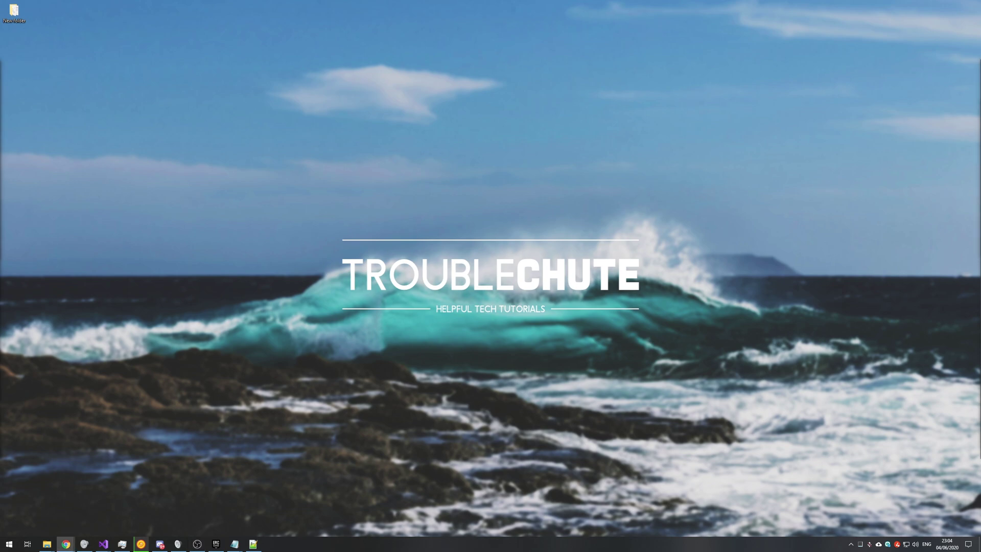
Switch to Chrome and highlight the TurboCut page's statements on NVIDIA-accelerated H.264 and HEVC export and editing
click(66, 544)
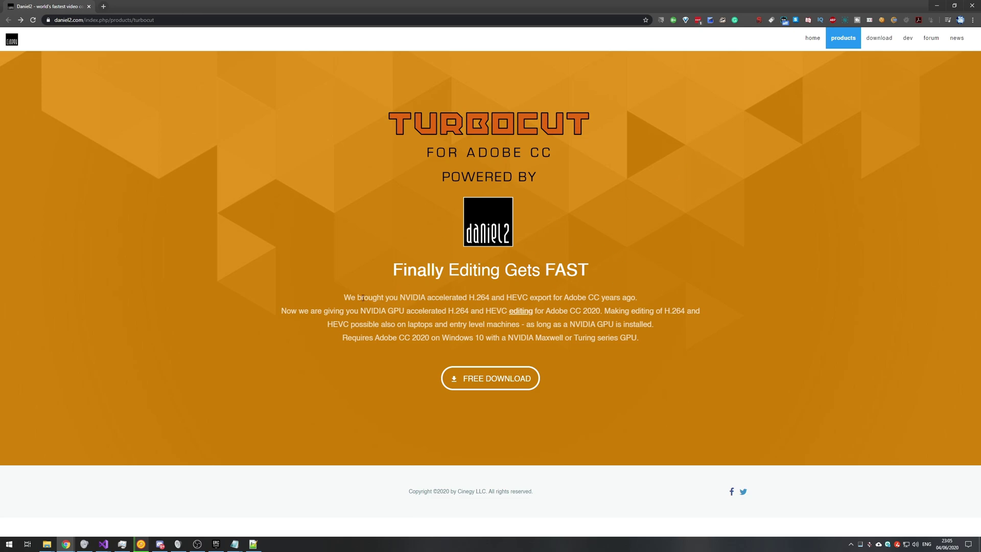
drag(344, 298, 529, 296)
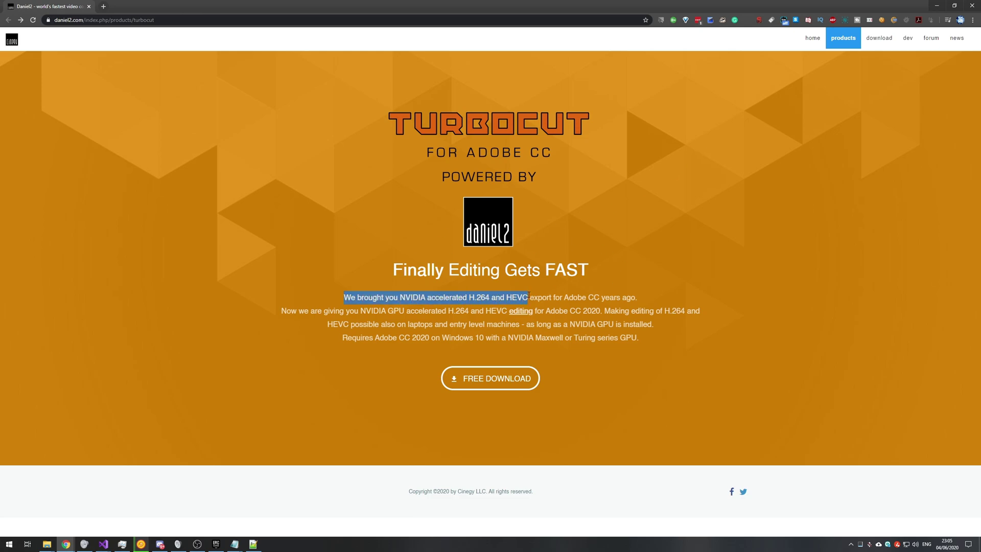
drag(342, 311, 525, 315)
double_click(526, 311)
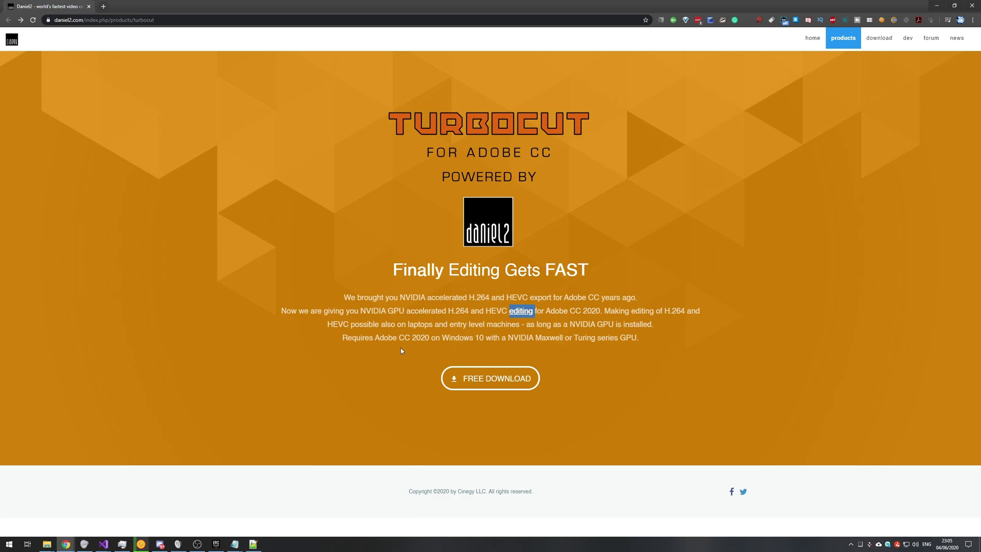
drag(605, 311, 642, 325)
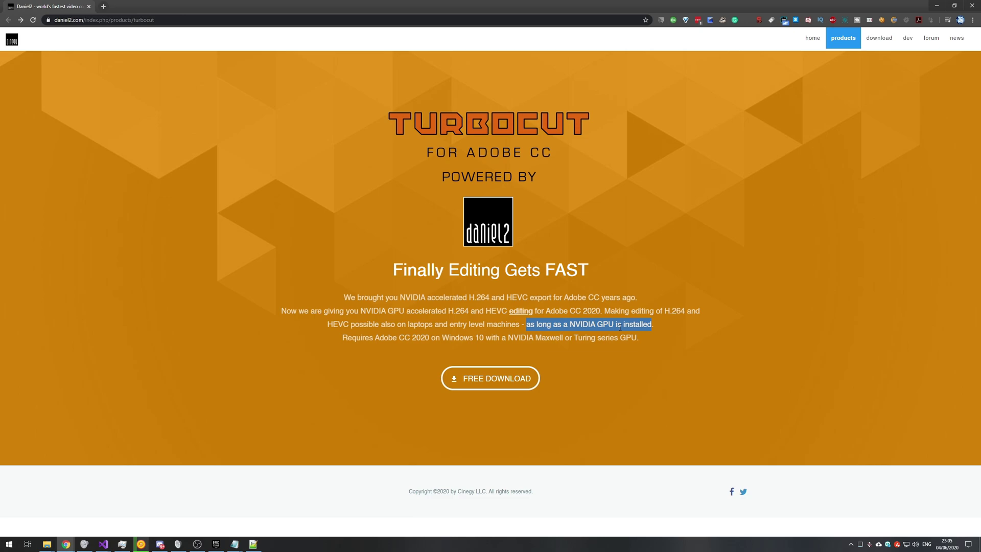
Examine the TurboCut requirements for Adobe CC 2020, Windows 10 and an NVIDIA Maxwell or Turing GPU, highlighting the key terms
drag(442, 338, 484, 339)
drag(374, 338, 429, 339)
double_click(524, 338)
drag(523, 337, 534, 337)
double_click(580, 338)
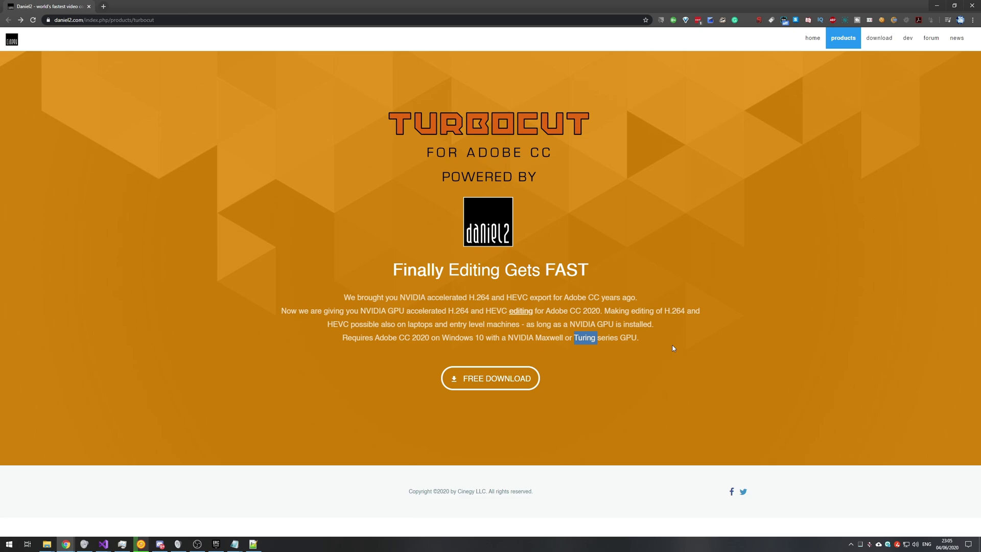
double_click(540, 339)
double_click(579, 340)
drag(544, 311, 372, 310)
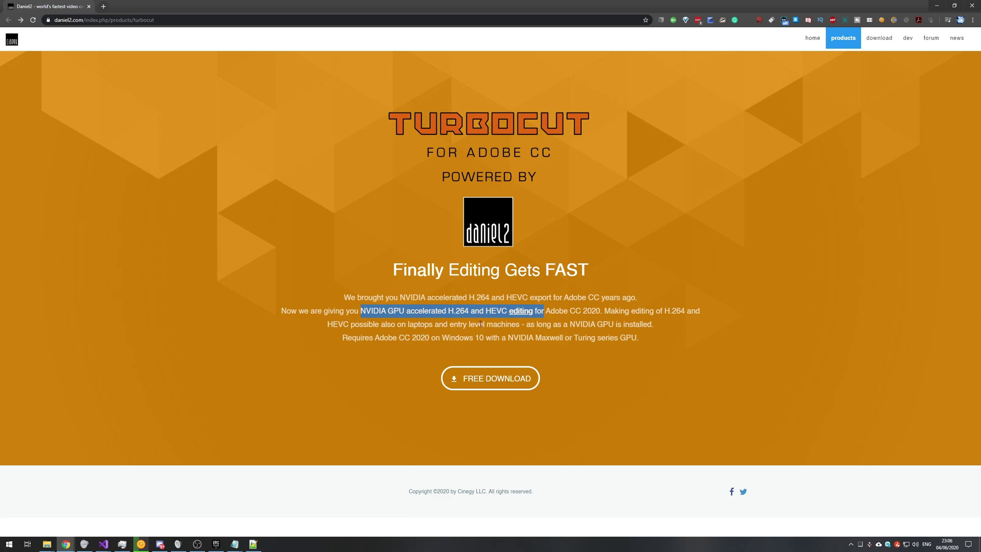
click(547, 288)
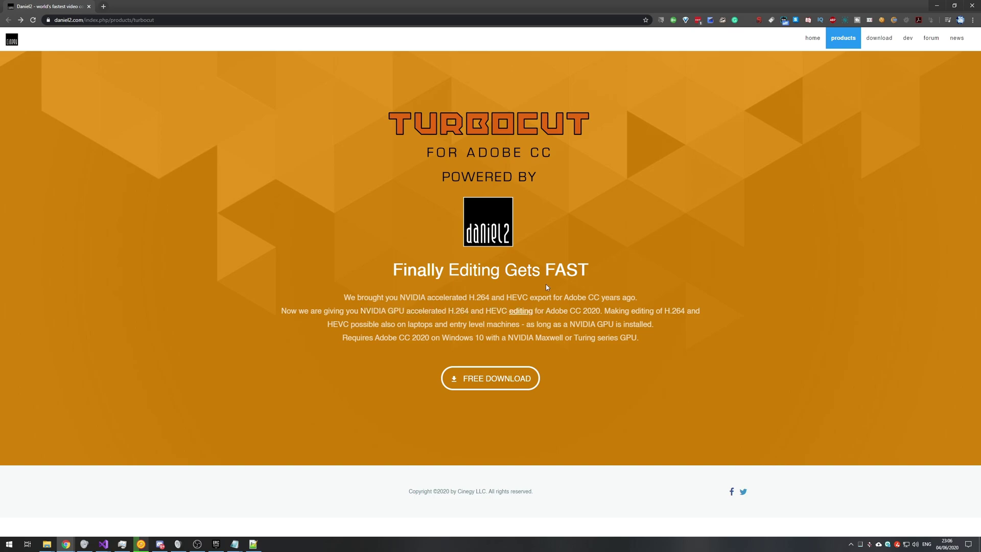
Open TurboCut's free download form in a new tab and select the First Name field
right_click(502, 370)
click(513, 376)
key(ctrl+Tab)
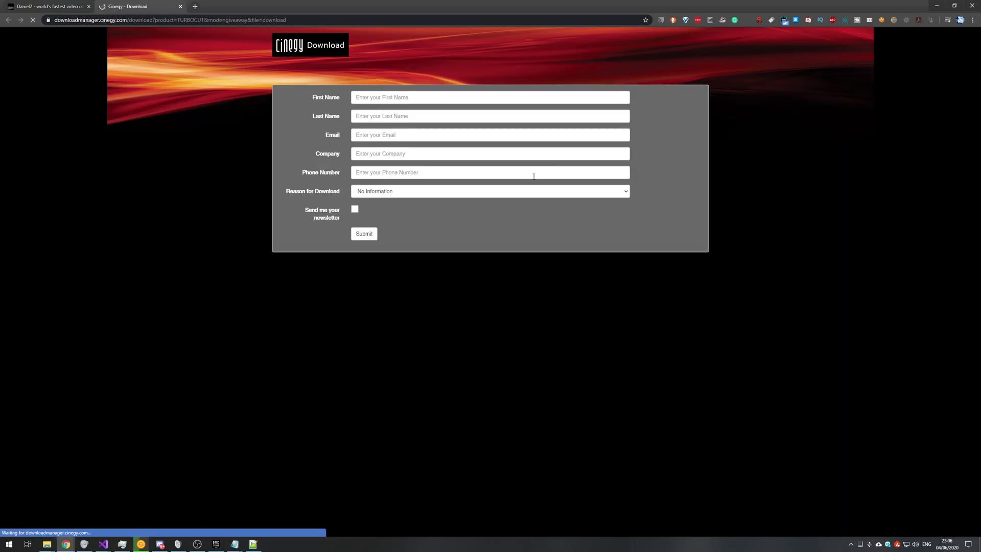
click(406, 97)
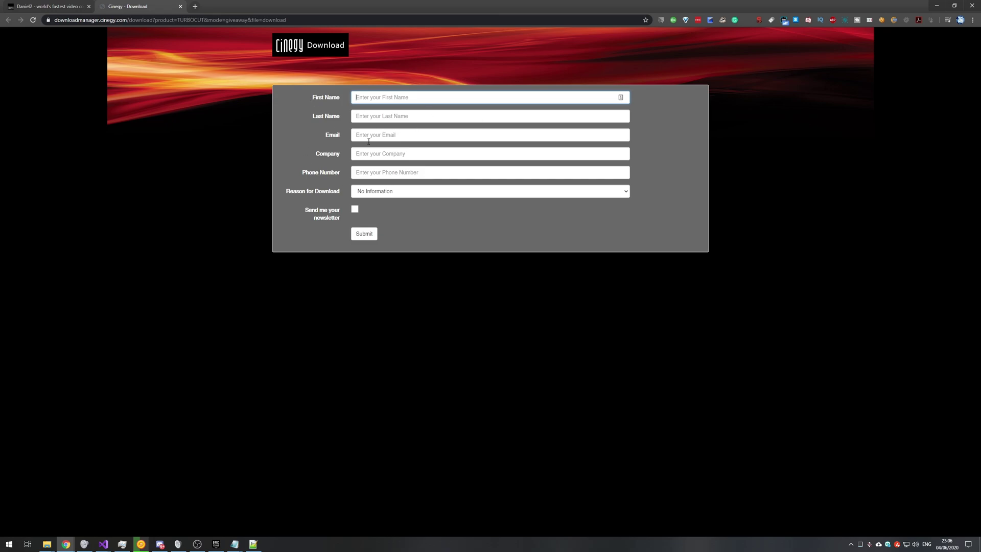
Open the Daniel2 downloads page from the home page and read its small print on the 45-day timer and updates
click(69, 7)
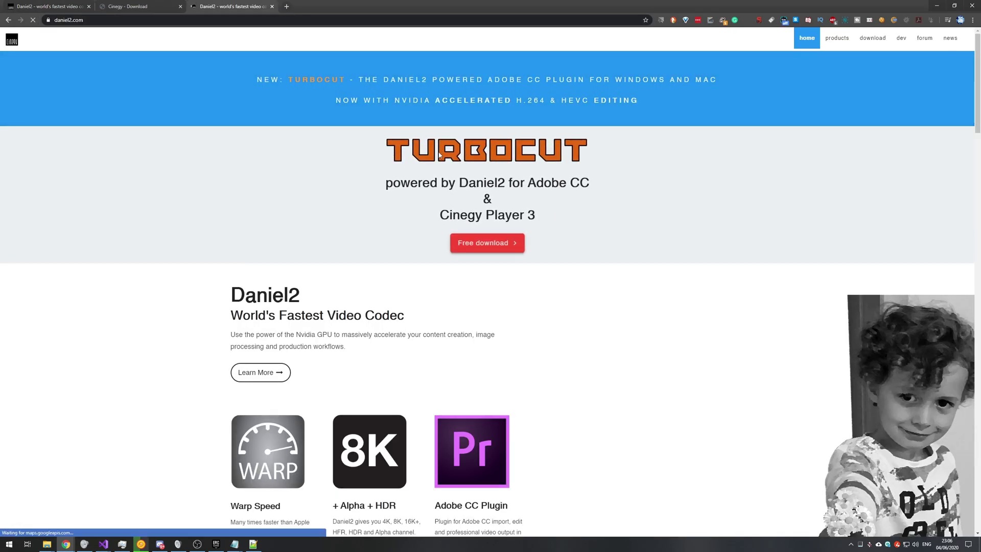
click(496, 246)
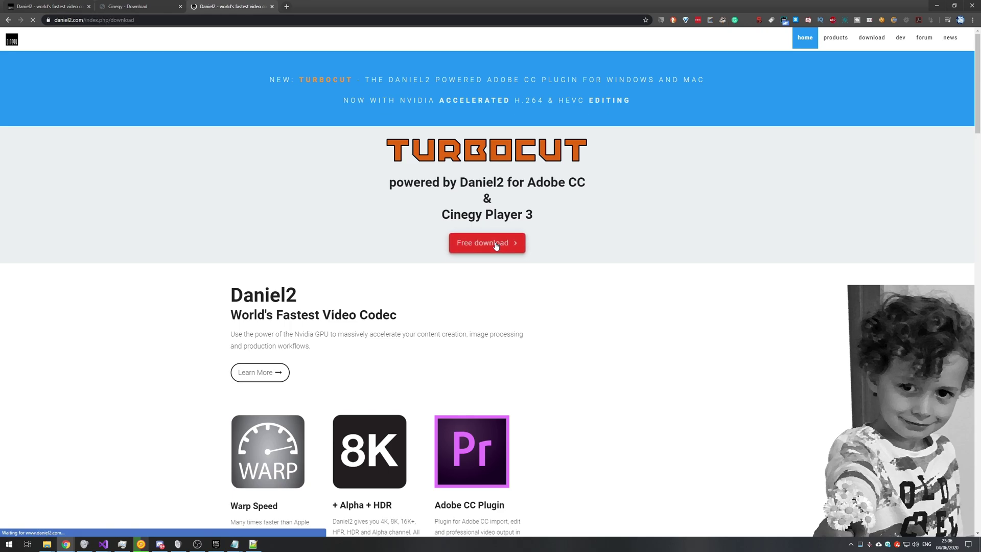
scroll(528, 240, down, 5)
drag(295, 211, 488, 514)
scroll(243, 335, down, 10)
drag(234, 336, 579, 351)
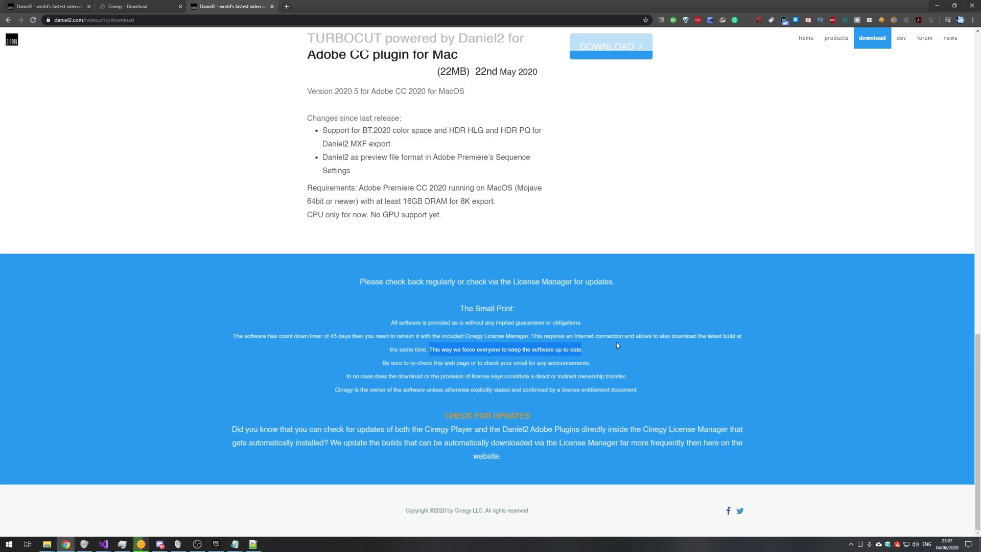
Find the TURBOCUT Adobe CC plugin for Windows on the downloads page and return to the Cinegy download form
scroll(616, 342, up, 15)
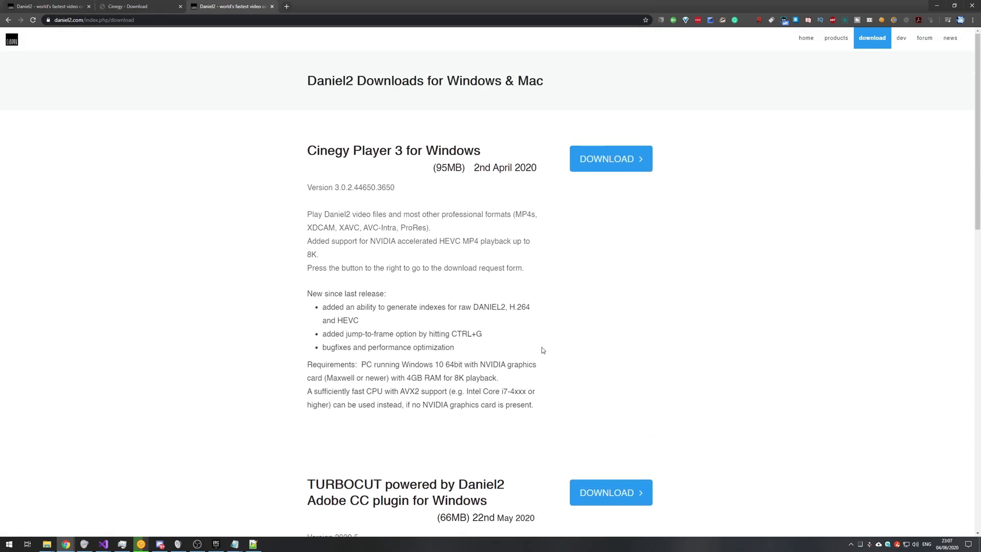
scroll(581, 309, down, 4)
scroll(581, 308, down, 2)
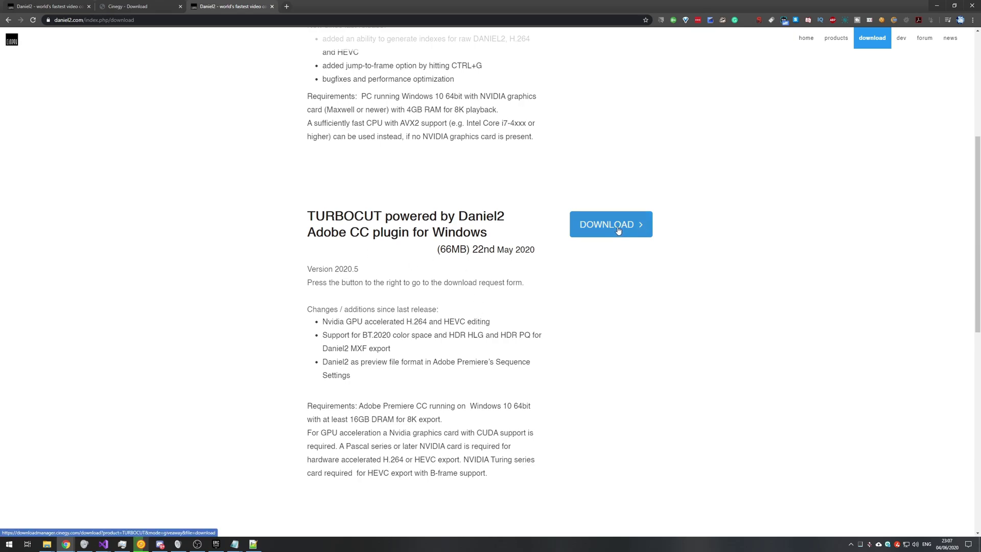
key(ctrl+1)
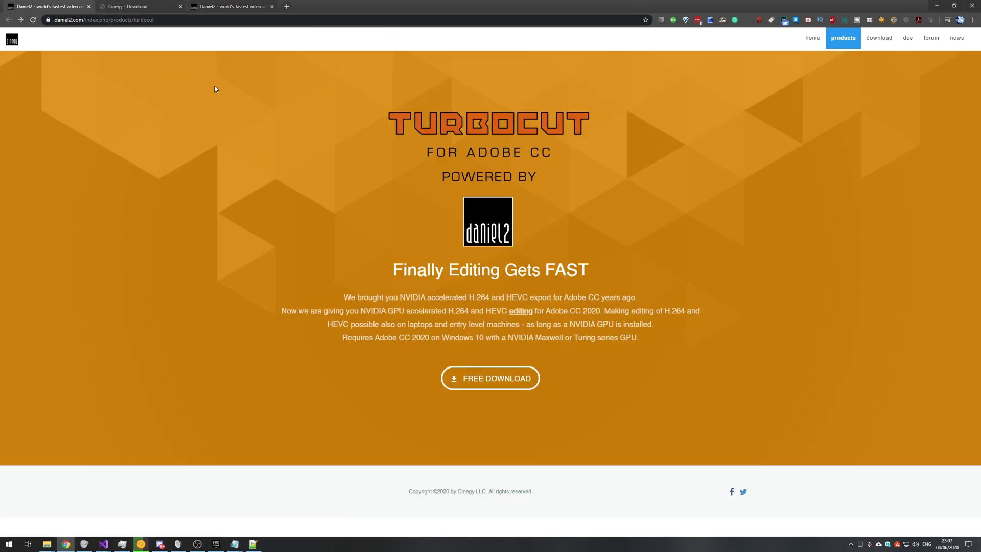
key(ctrl+2)
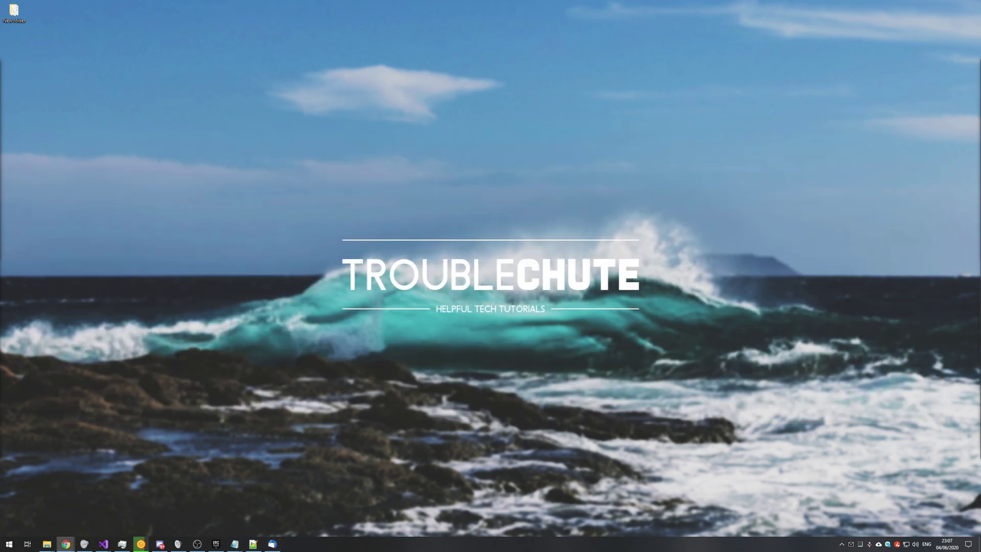
Open the downloaded Turbocut-for-Adobe-CC-20.5.1.24.zip from Chrome and run Turbocut for Adobe CC.exe
click(66, 544)
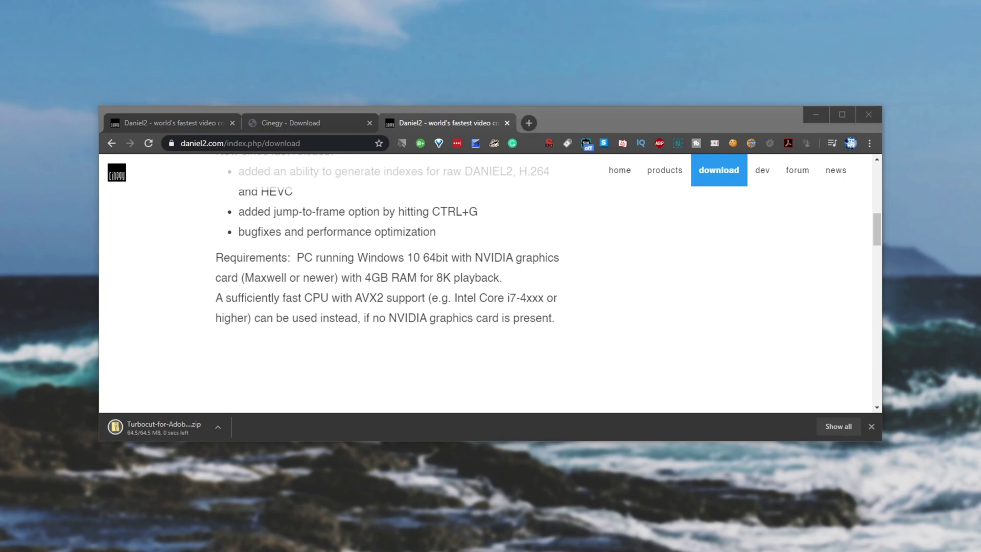
click(155, 424)
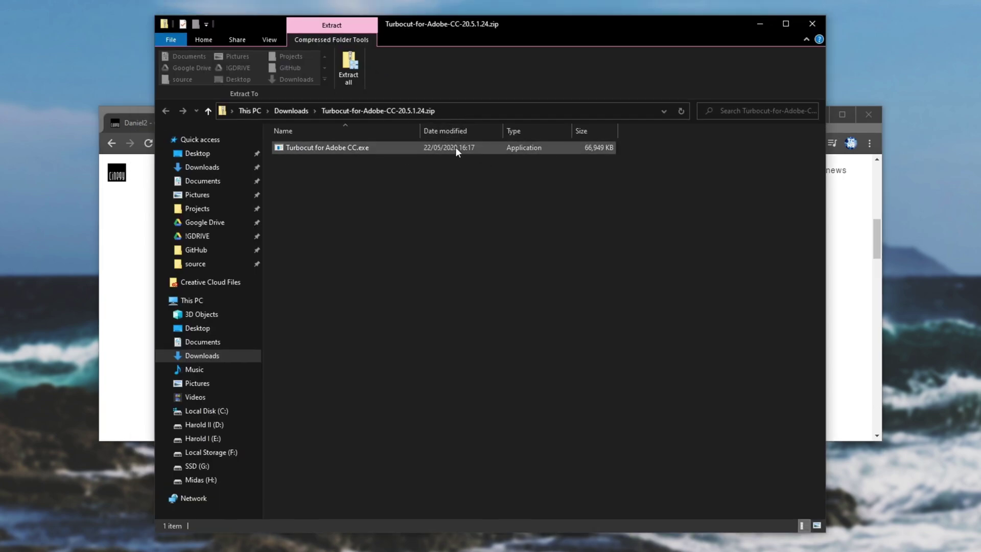
double_click(456, 147)
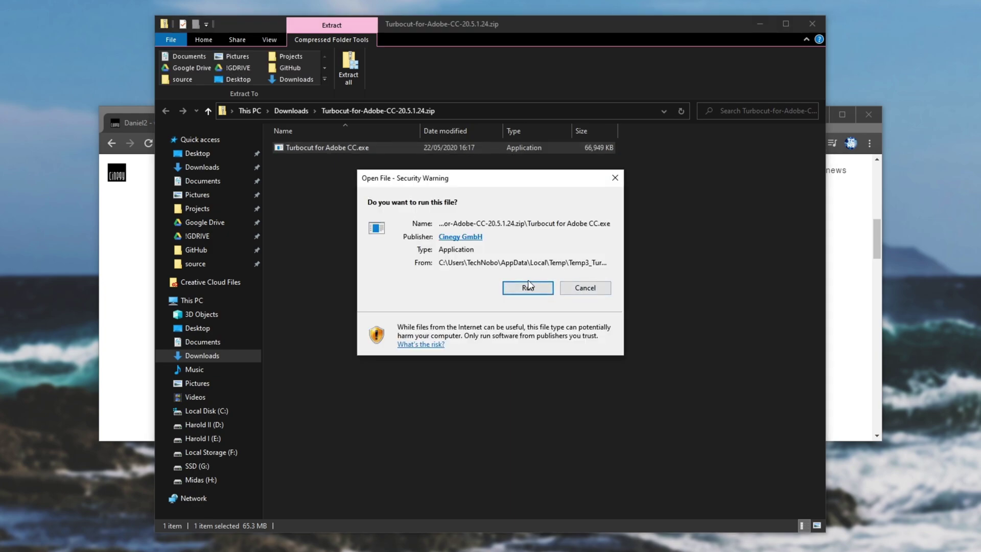
click(529, 288)
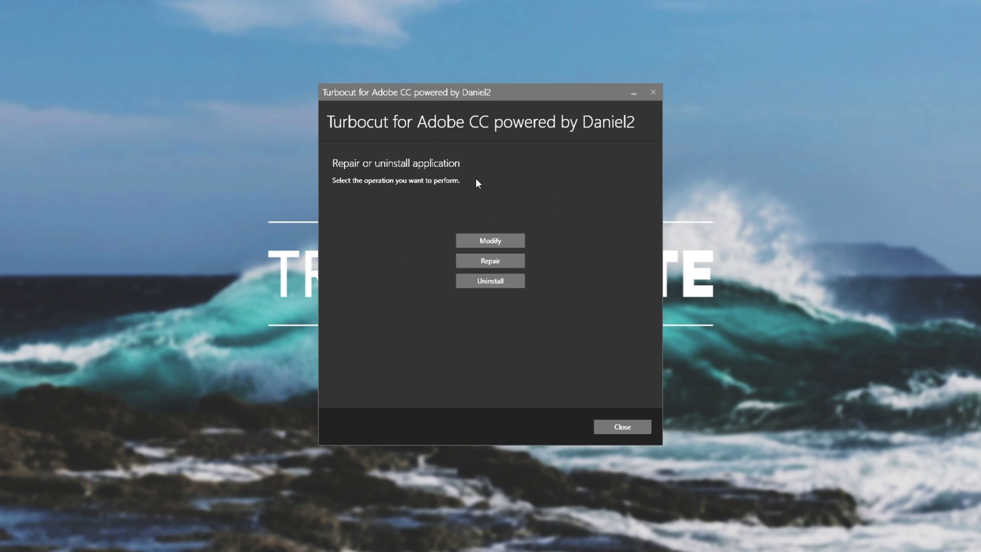
Repair the Cinegy License Manager and Turbocut for Adobe CC packages and finish the setup
click(520, 265)
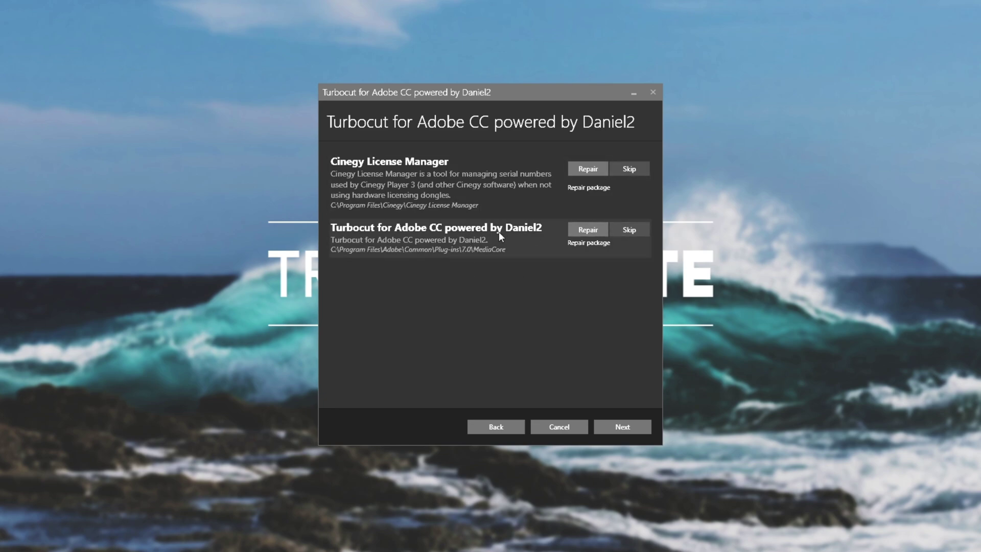
click(611, 428)
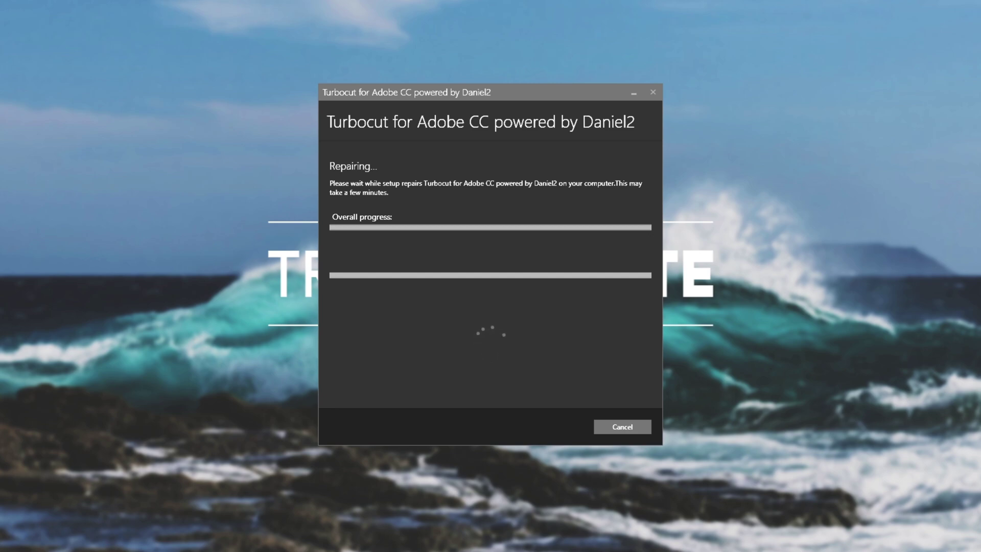
click(599, 430)
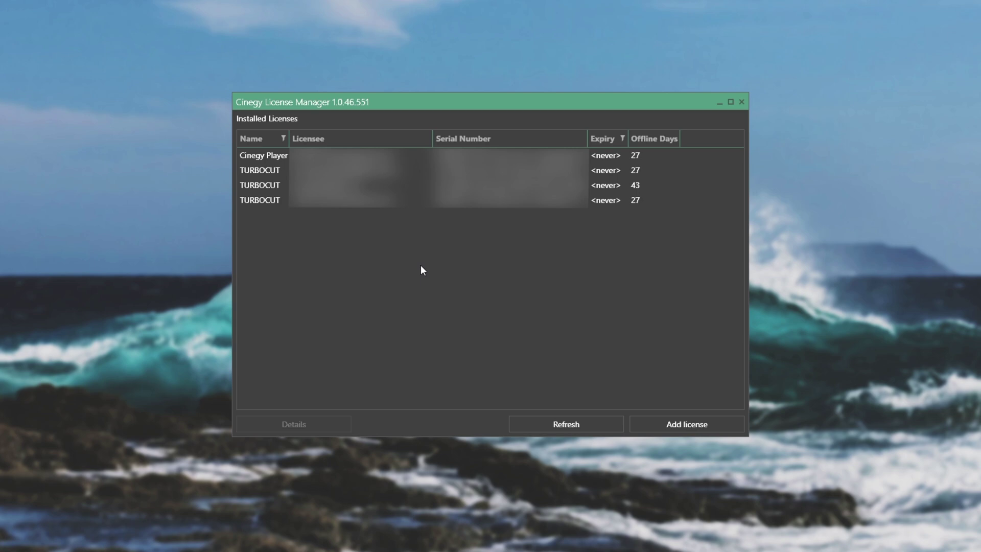
Add a TURBOCUT license in Cinegy License Manager by pasting the serial number, install it and close the manager
click(682, 425)
click(473, 177)
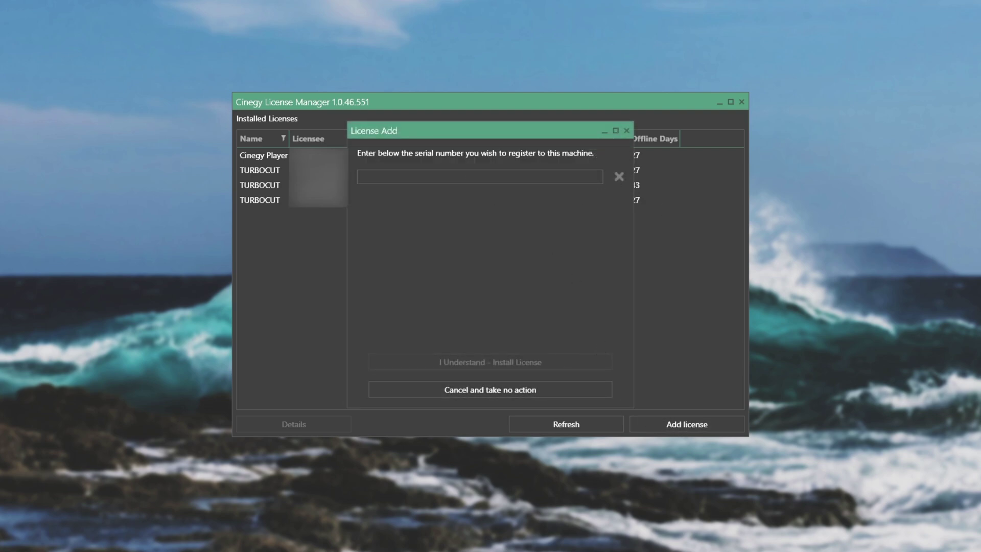
key(ctrl+v)
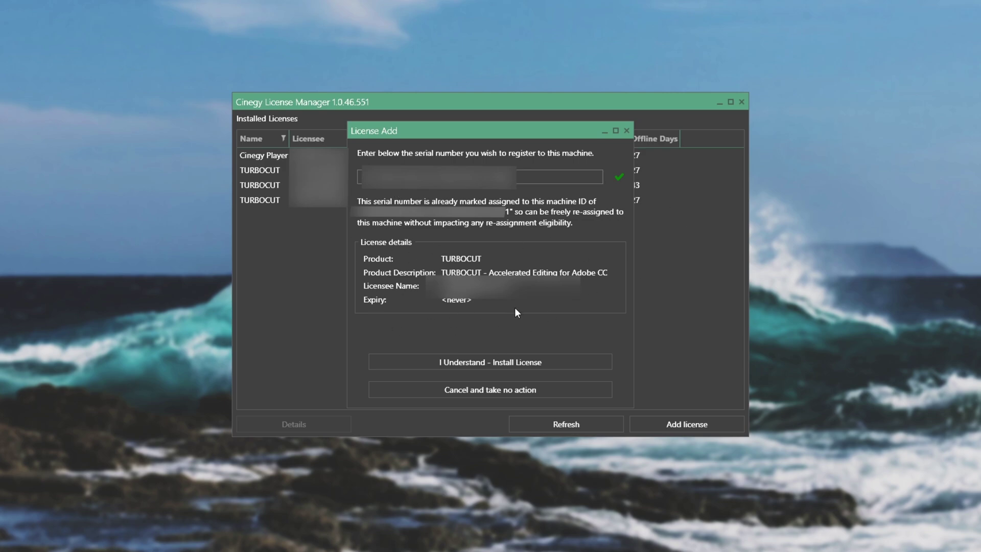
click(523, 361)
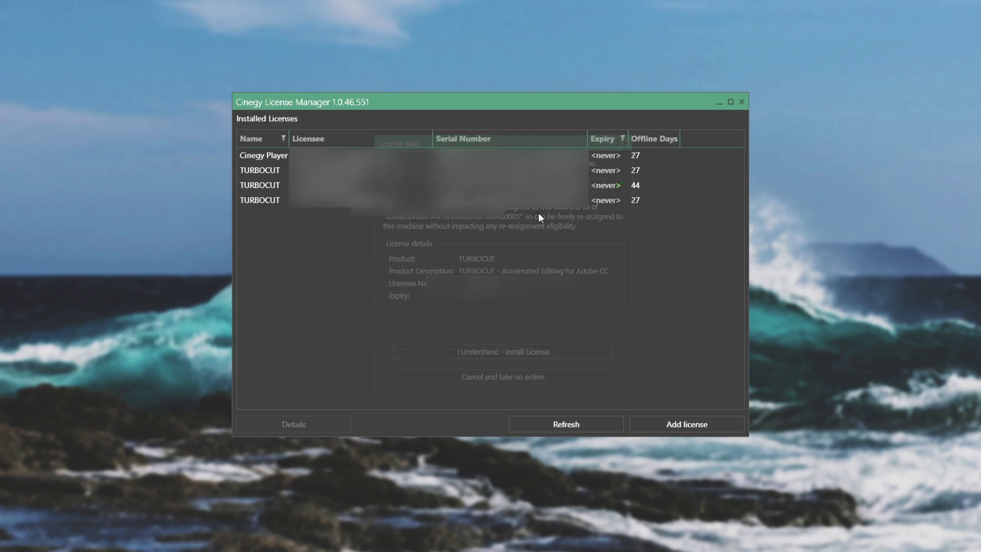
click(741, 102)
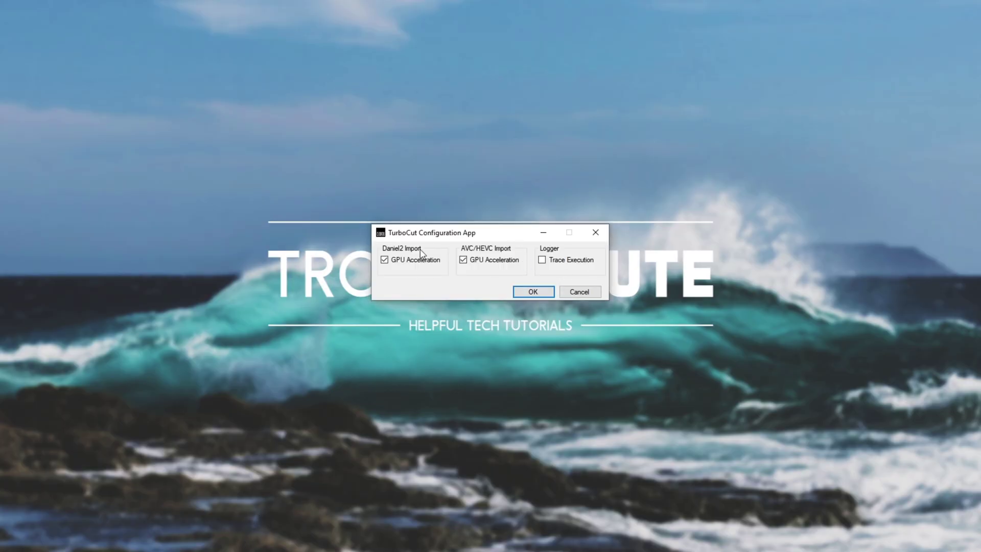
Confirm the TurboCut configuration with GPU Acceleration for both Daniel2 and AVC/HEVC import
drag(285, 185, 726, 346)
click(507, 258)
click(529, 291)
Switch to Task Manager, move its window aside, and view the GPU 0 and CPU performance graphs
click(122, 544)
drag(434, 104, 723, 52)
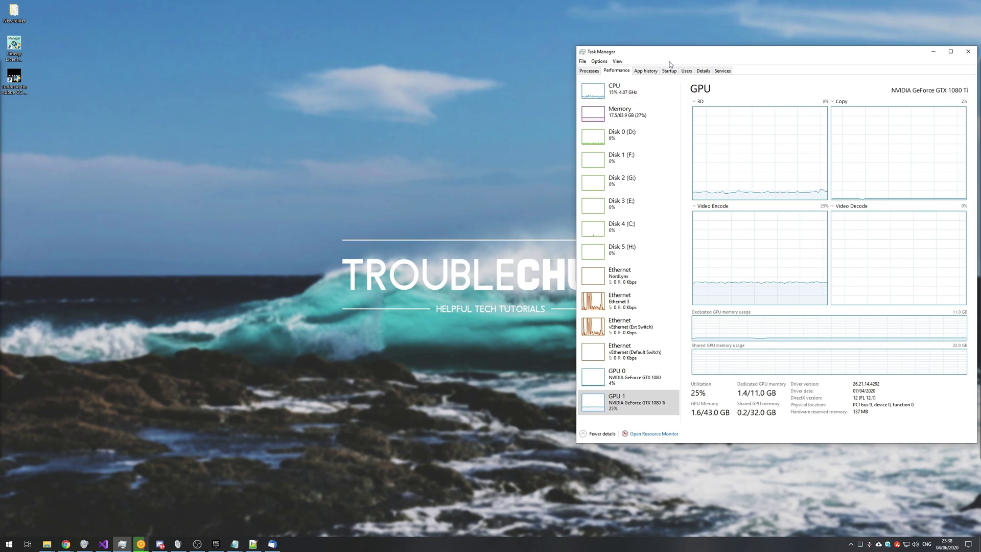
click(636, 375)
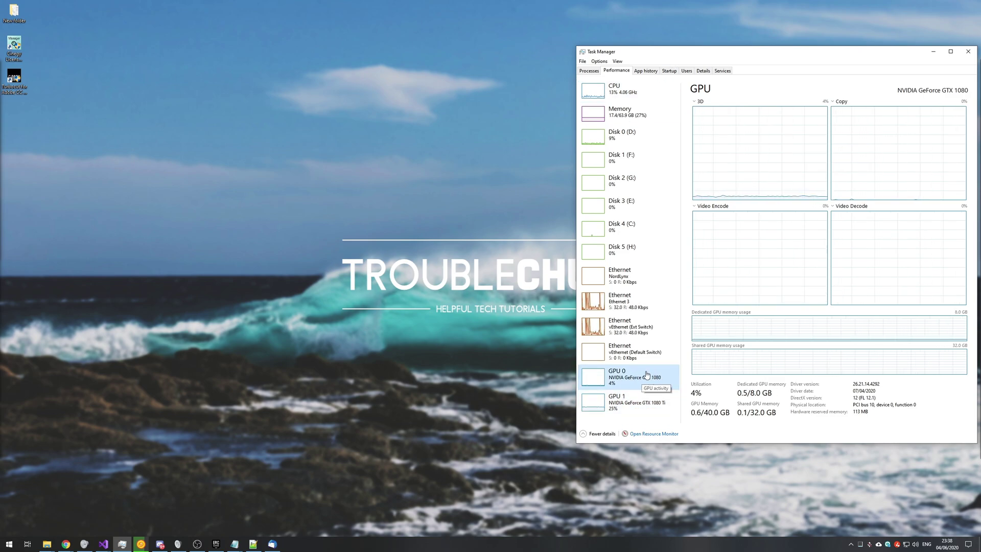
click(639, 101)
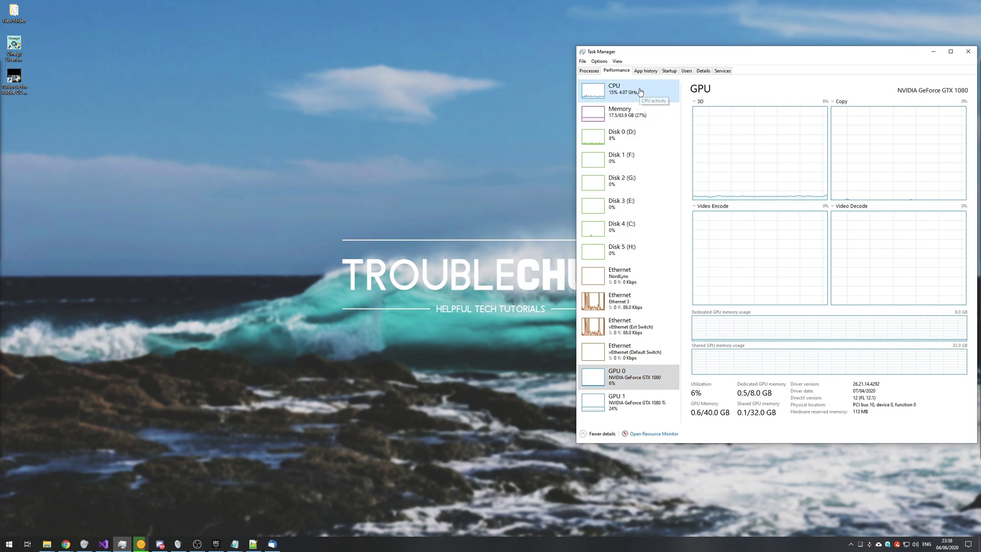
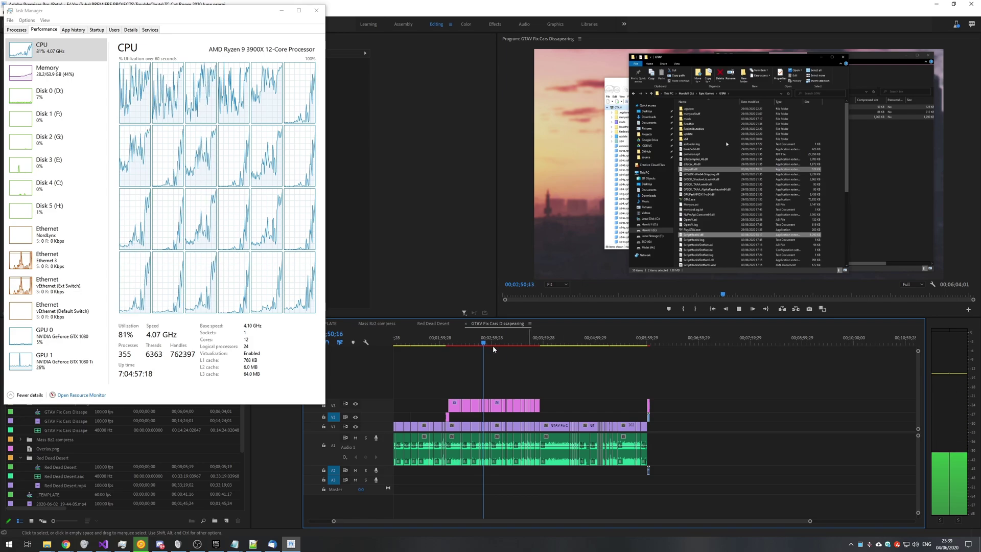
In Premiere Pro, scrub the GTAV Fix Cars Disappearing sequence back to 00:01:11:15 and forward to 00:05:03:12 to test playback load
click(461, 343)
drag(462, 344, 398, 344)
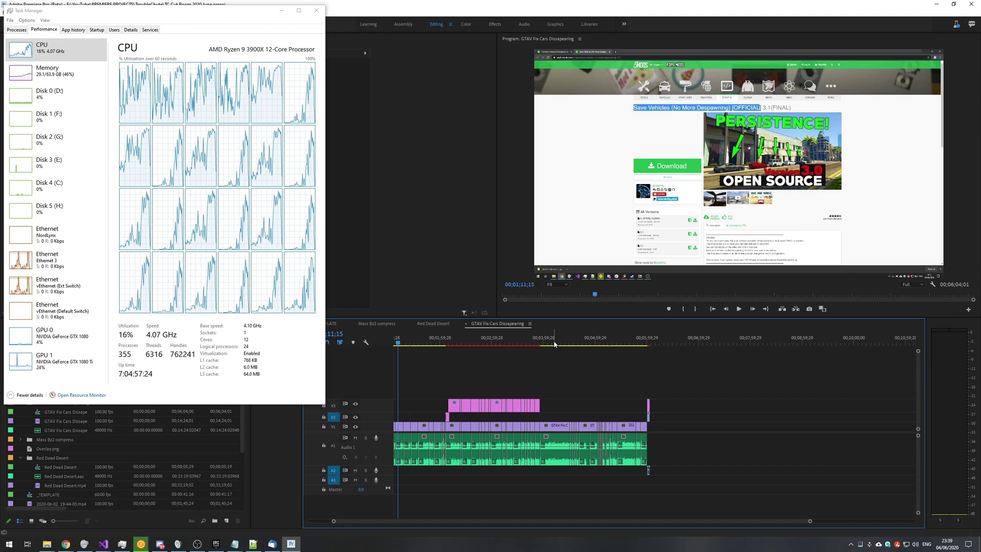
click(549, 343)
click(598, 343)
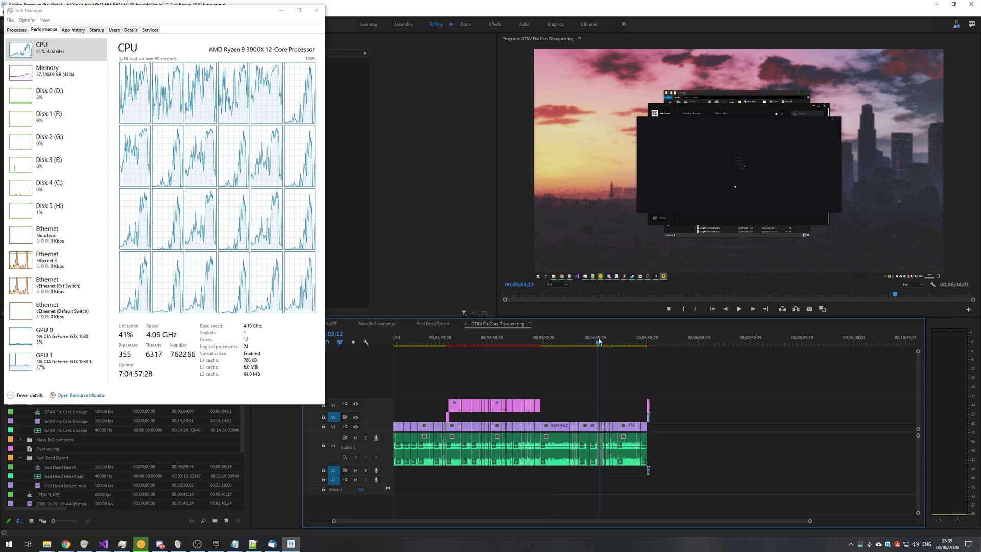
Test short playback from 00:05:03:12, jump back to 00:01:45:00, and play again from 00:02:23:00
key(space)
key(space)
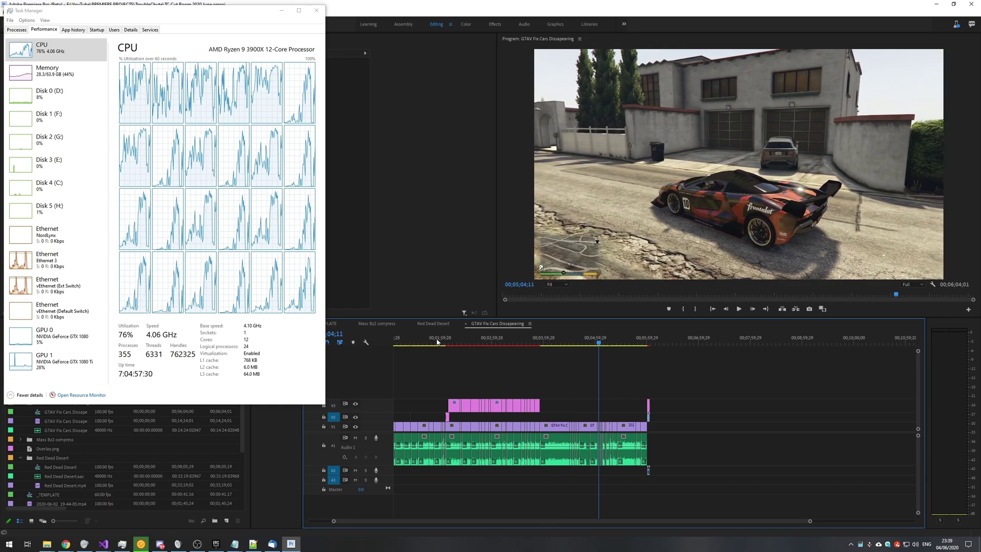
click(427, 343)
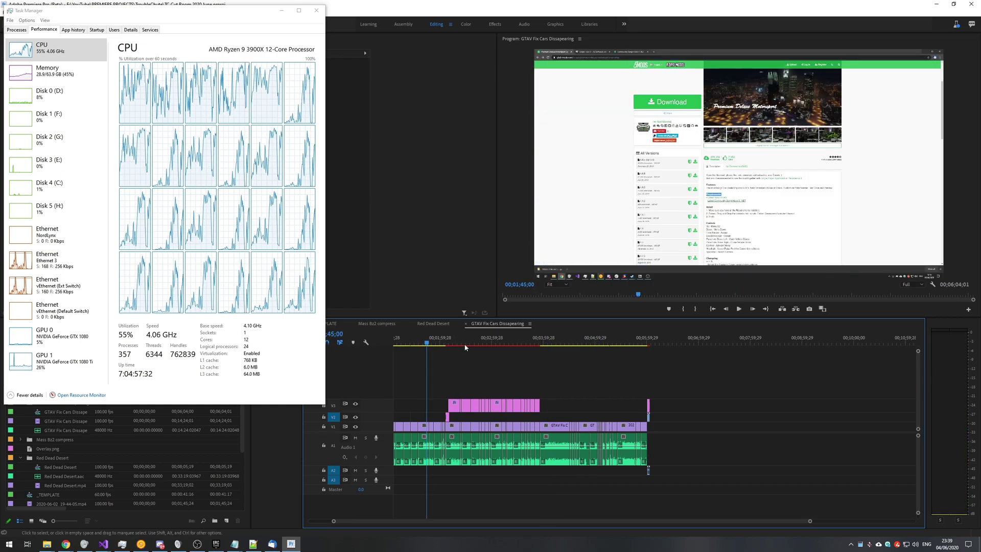
click(461, 341)
key(space)
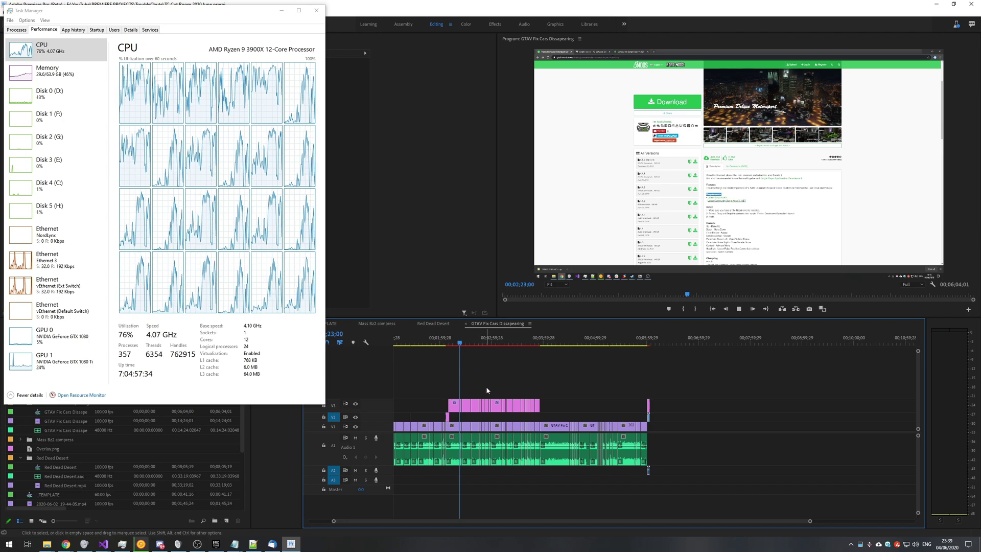
key(space)
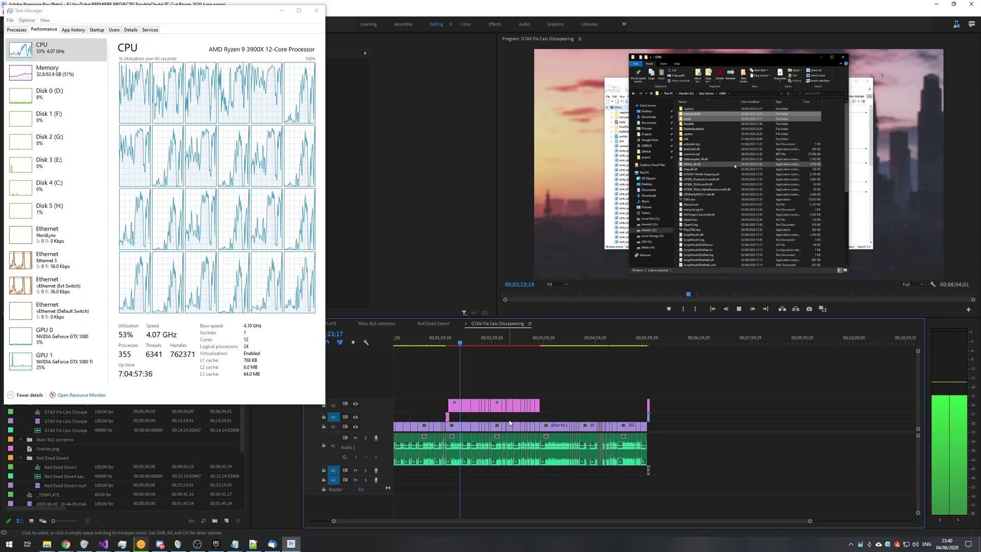
Jump the playhead between distant points of the sequence: 00:01:07:15, 00:04:13:19 and 00:04:40:21
scroll(510, 422, left, 3)
click(452, 347)
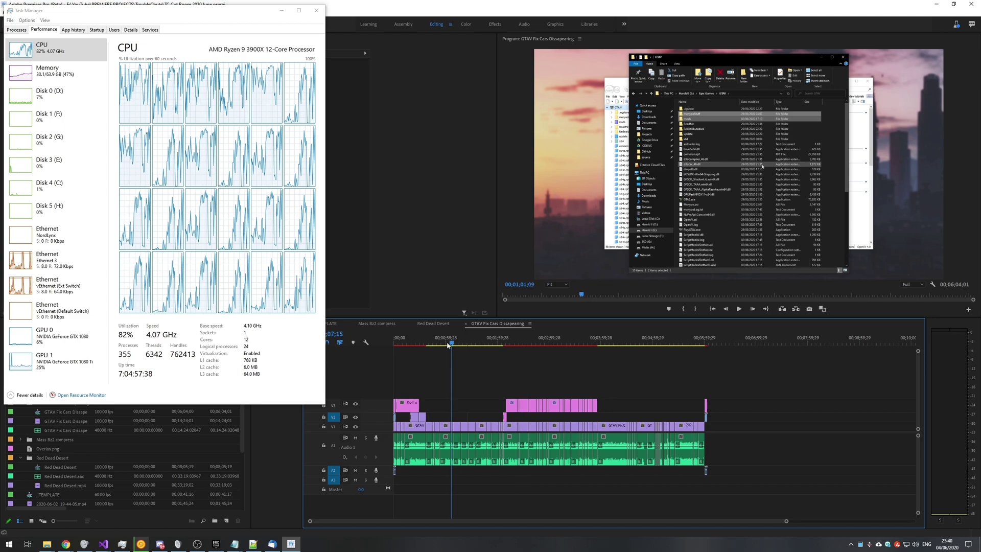
click(612, 359)
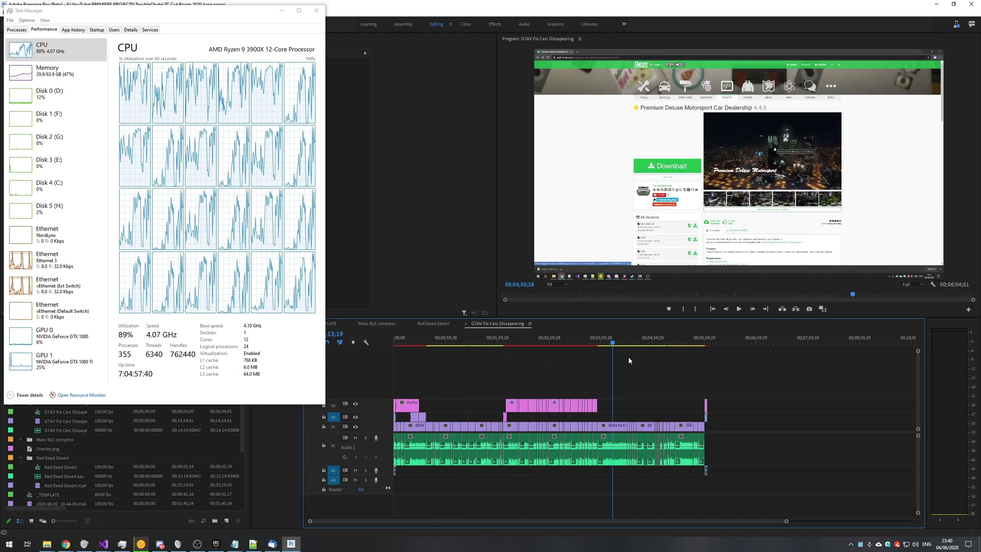
click(659, 358)
click(637, 366)
Clear the accidental clip selection and scrub the playhead forward to 00:04:47:11
drag(735, 428, 708, 442)
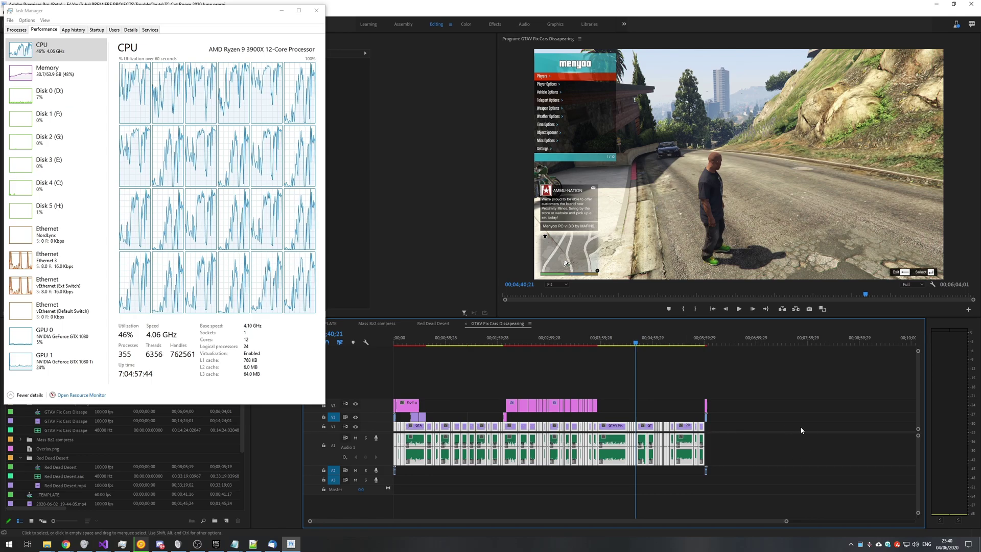
click(804, 426)
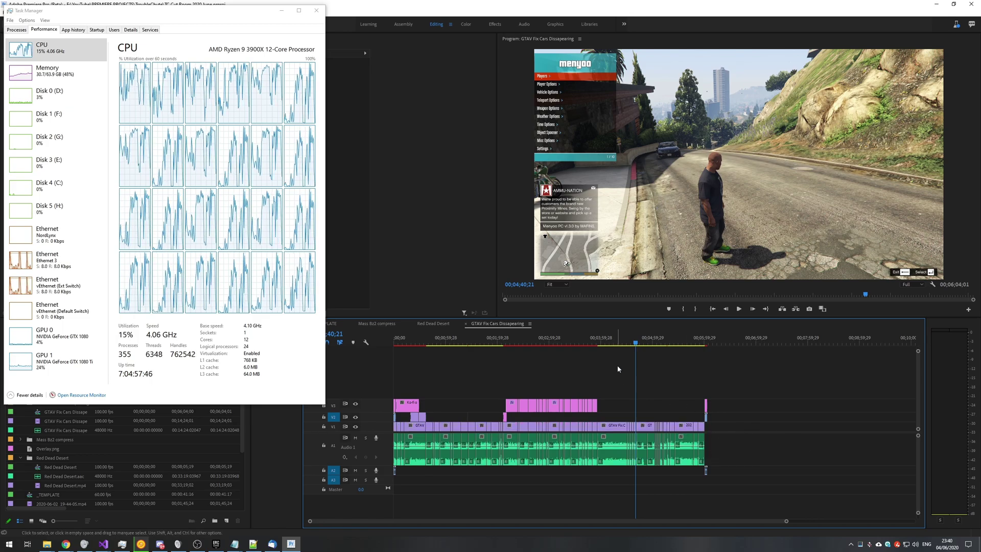
click(633, 342)
drag(635, 343, 642, 342)
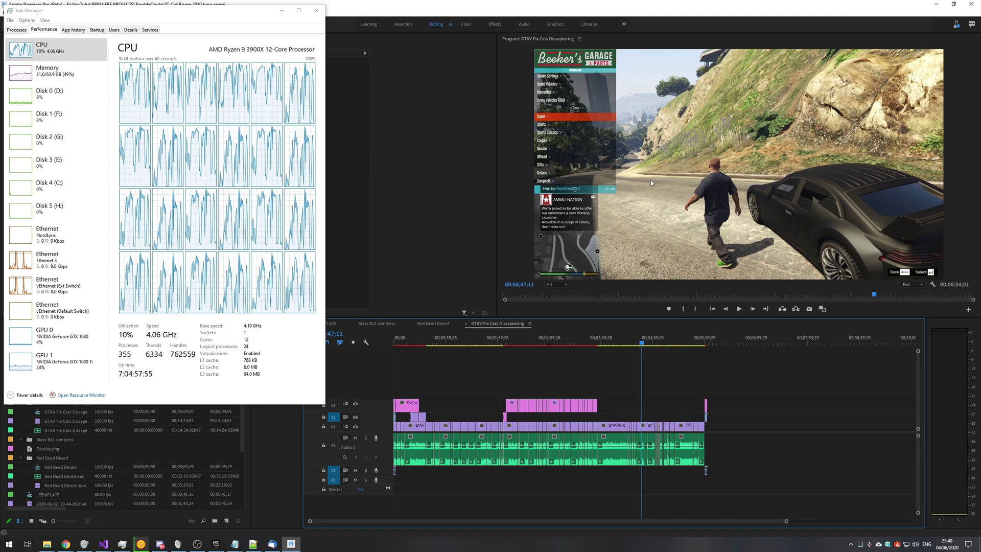
Switch to Task Manager and view the CPU graphs and the GPU 1 performance graphs
click(80, 53)
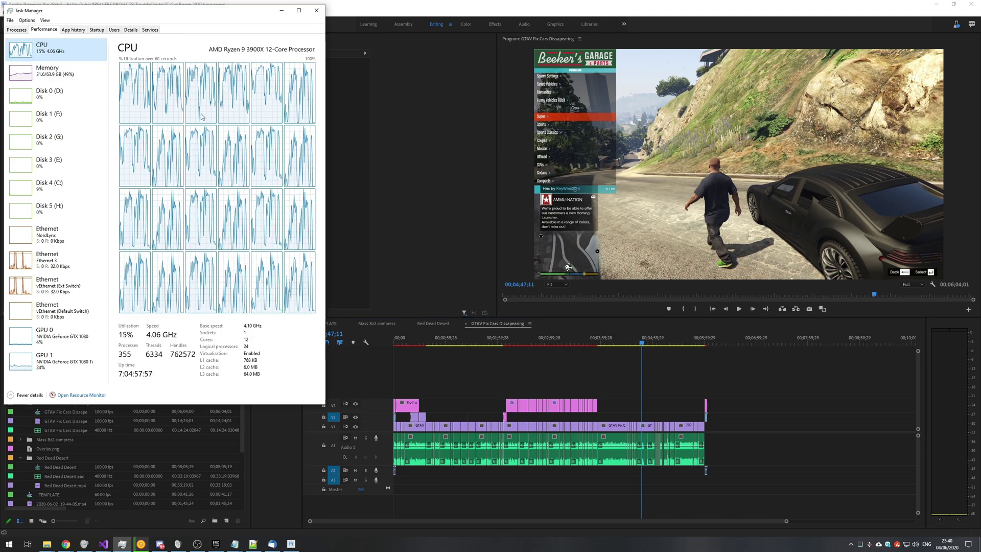
click(51, 360)
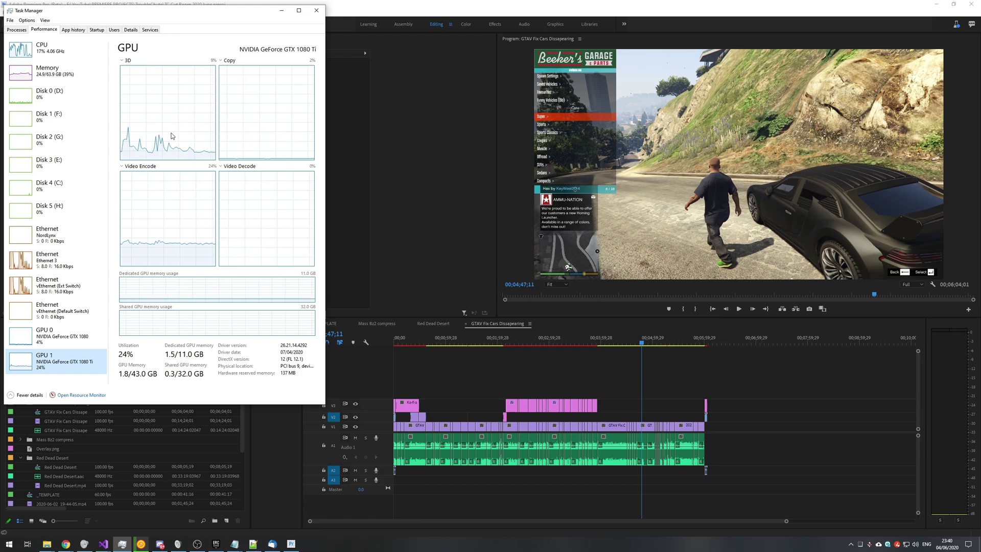
Close Premiere Pro and disable GPU Acceleration for AVC/HEVC import in the TurboCut configuration, keeping it enabled for Daniel2 import
click(971, 4)
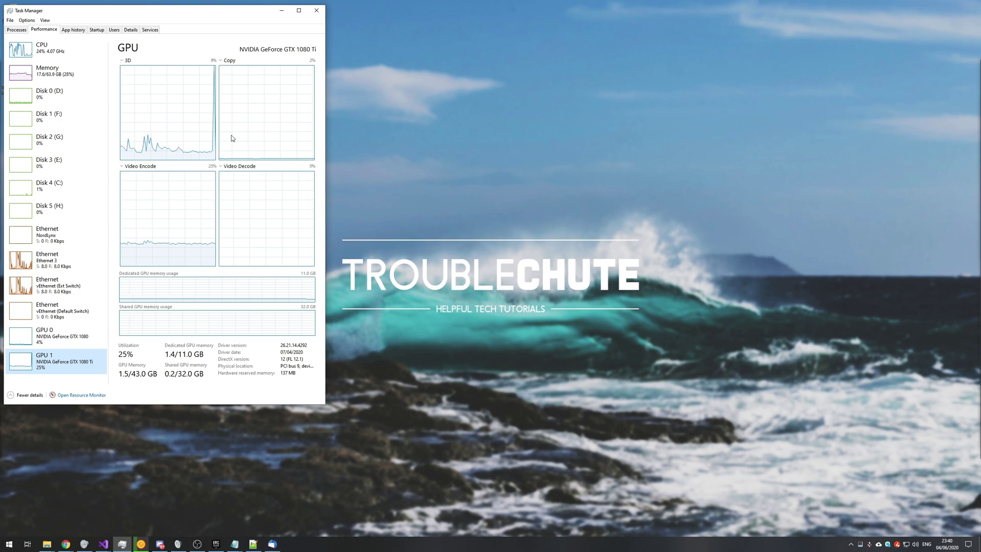
drag(207, 24, 838, 44)
click(13, 81)
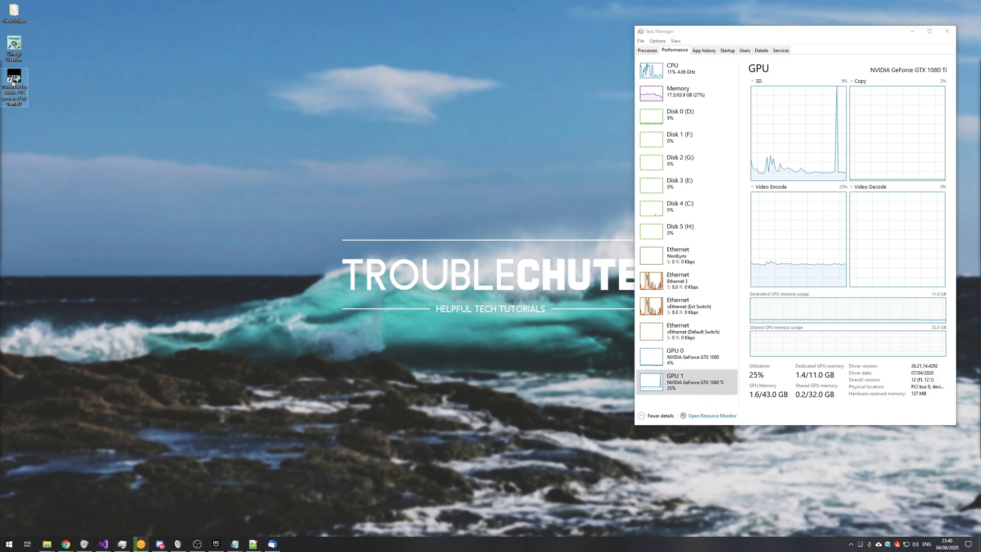
double_click(22, 80)
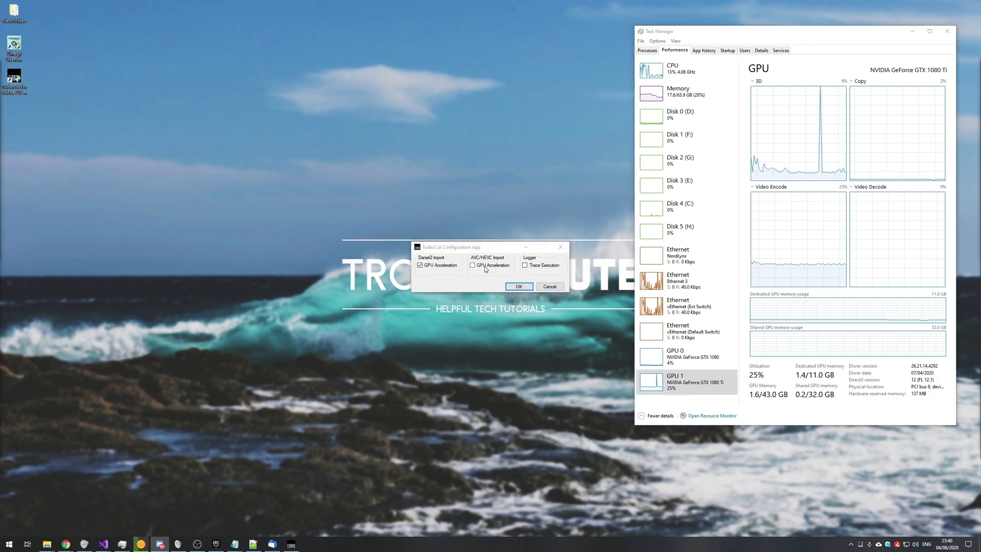
click(483, 269)
click(514, 288)
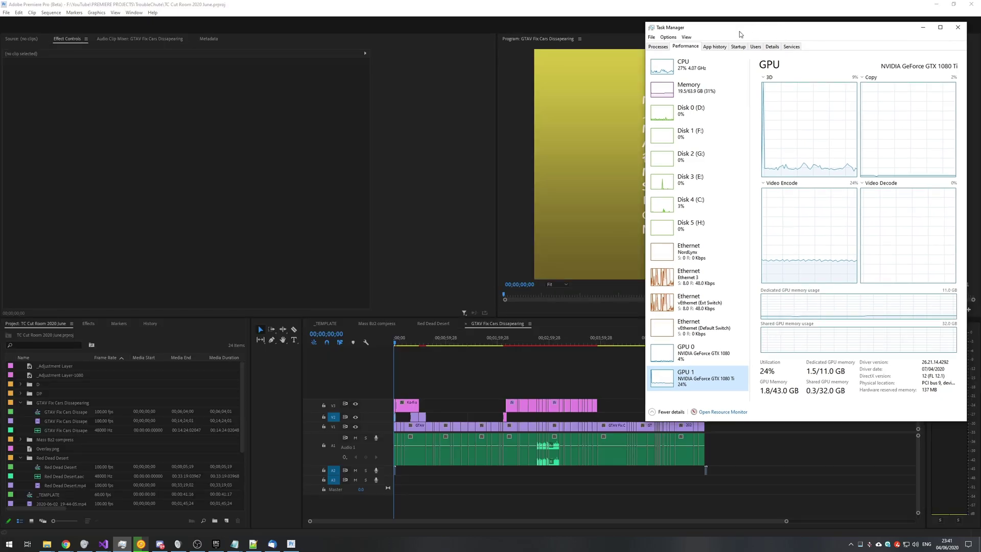
Move Task Manager clear of the reopened Premiere Pro's program preview and scrub the sequence to 00:02:49:06 and beyond to test load
drag(739, 32, 105, 9)
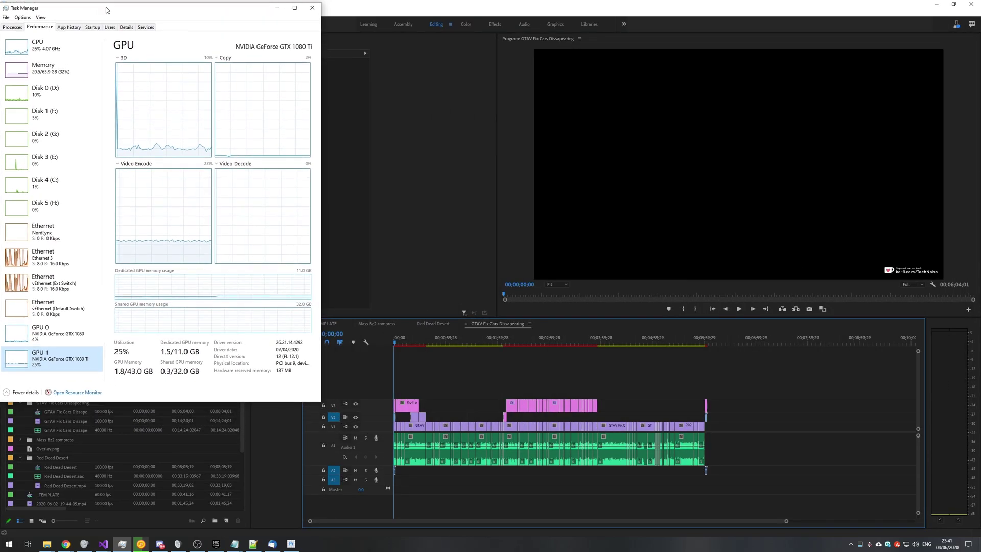
click(457, 354)
drag(432, 343, 539, 358)
drag(212, 9, 163, 8)
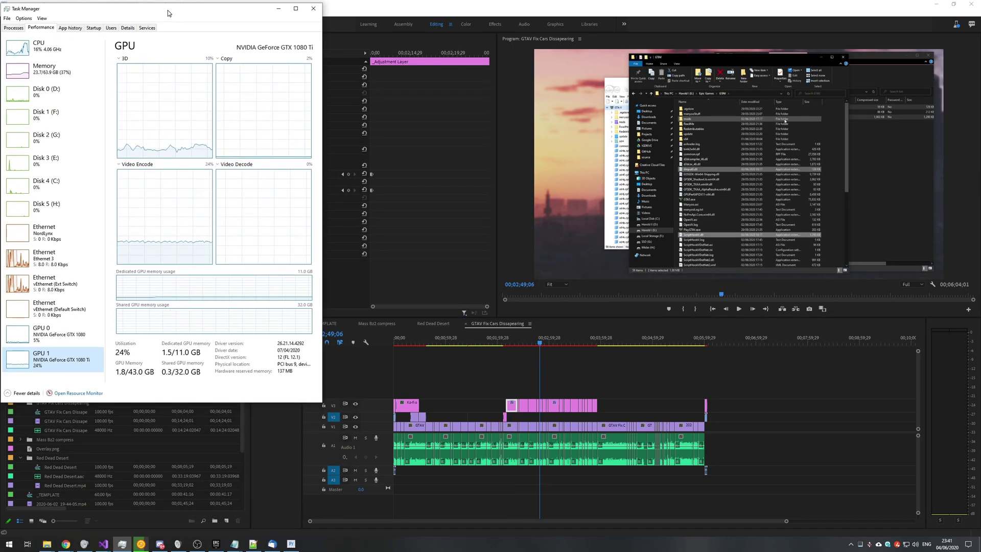
drag(594, 343, 409, 343)
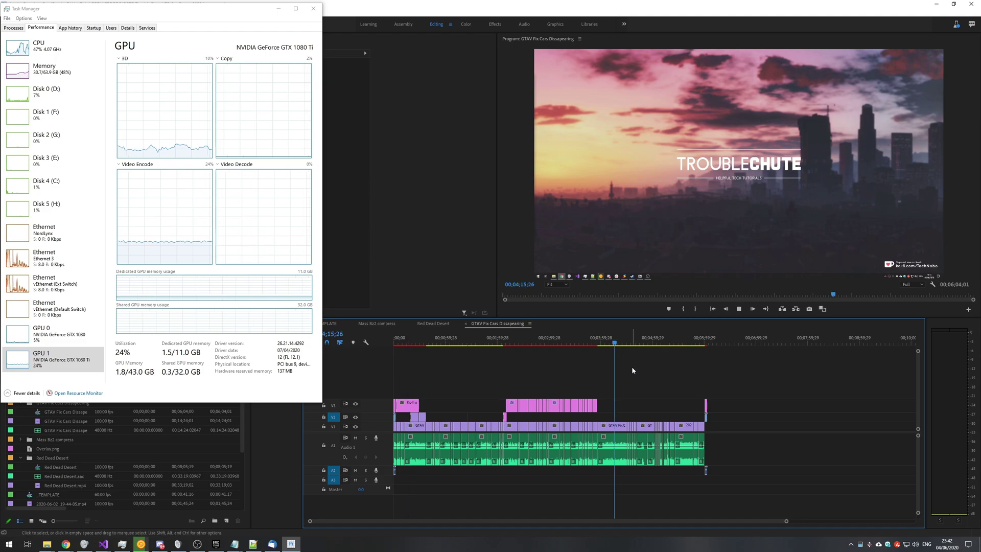
Test playback response at 00:01:44:10, 00:02:34:17, 00:03:42:29 and 00:04:57:04 in the sequence
key(space)
click(483, 343)
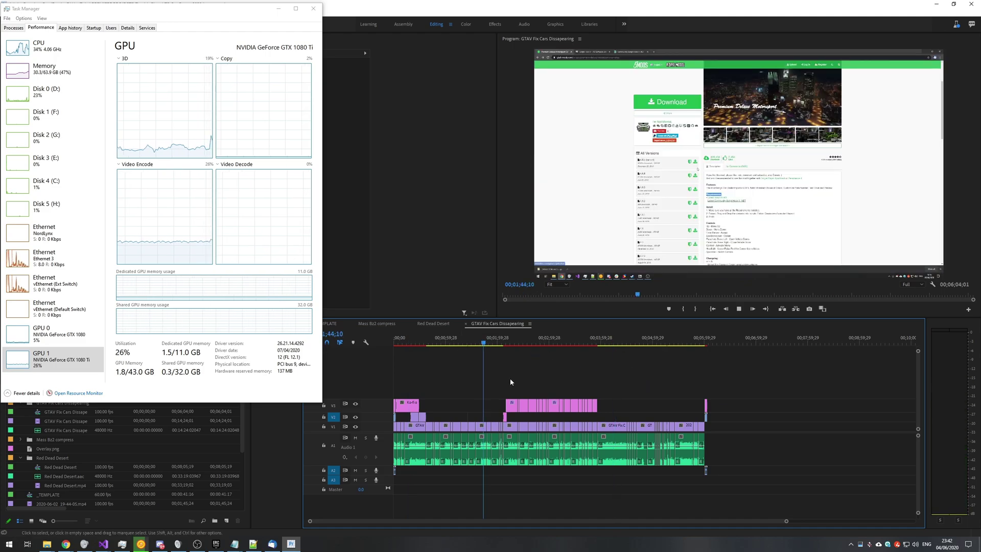
click(527, 340)
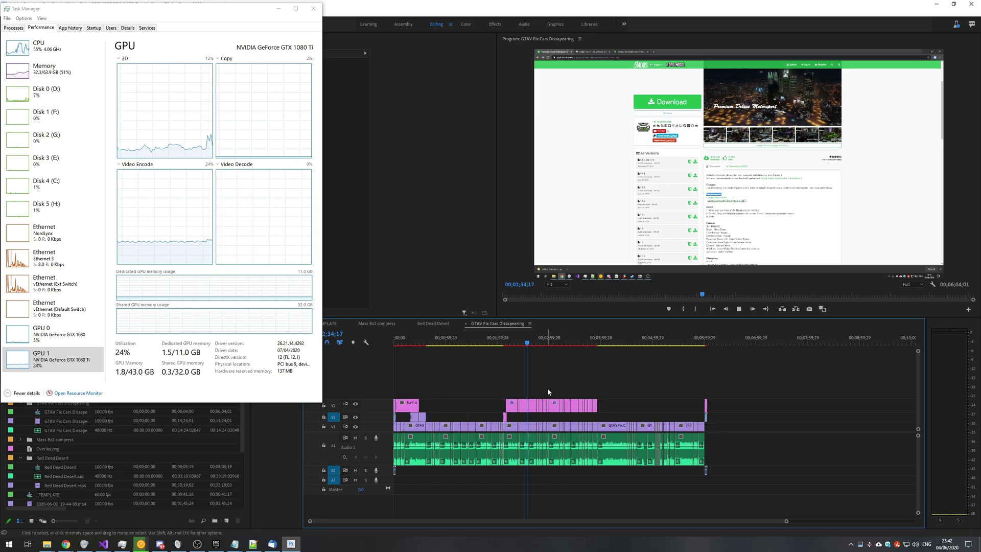
click(586, 340)
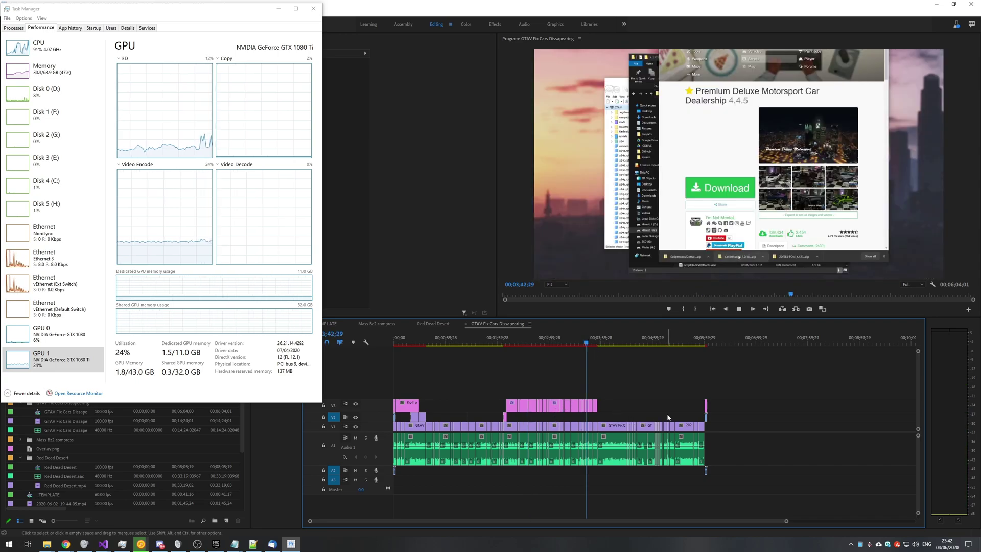
key(space)
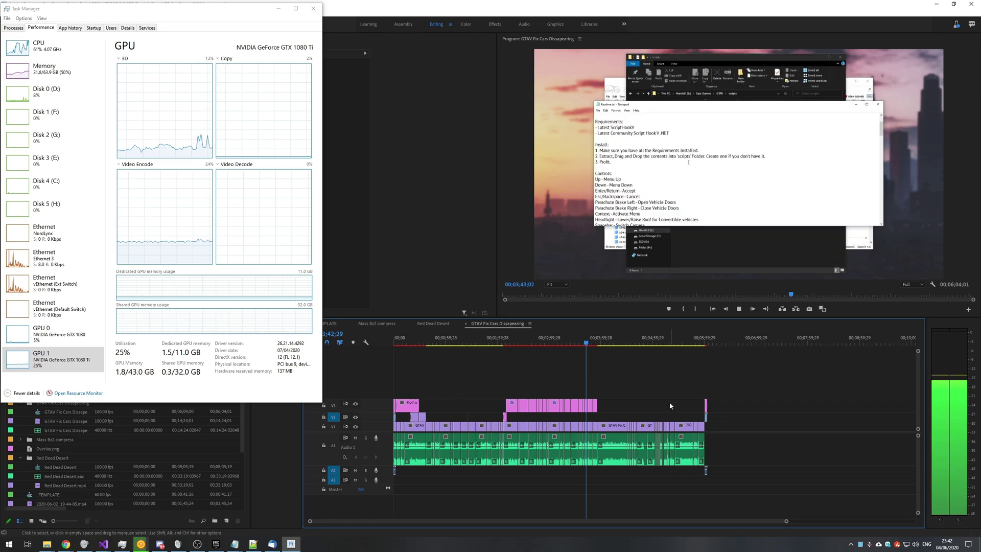
click(650, 340)
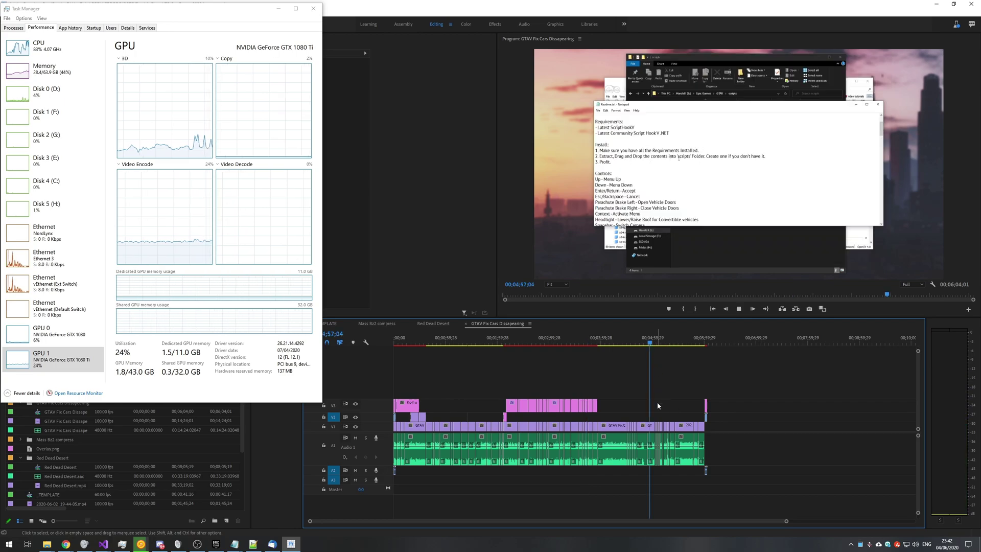
key(space)
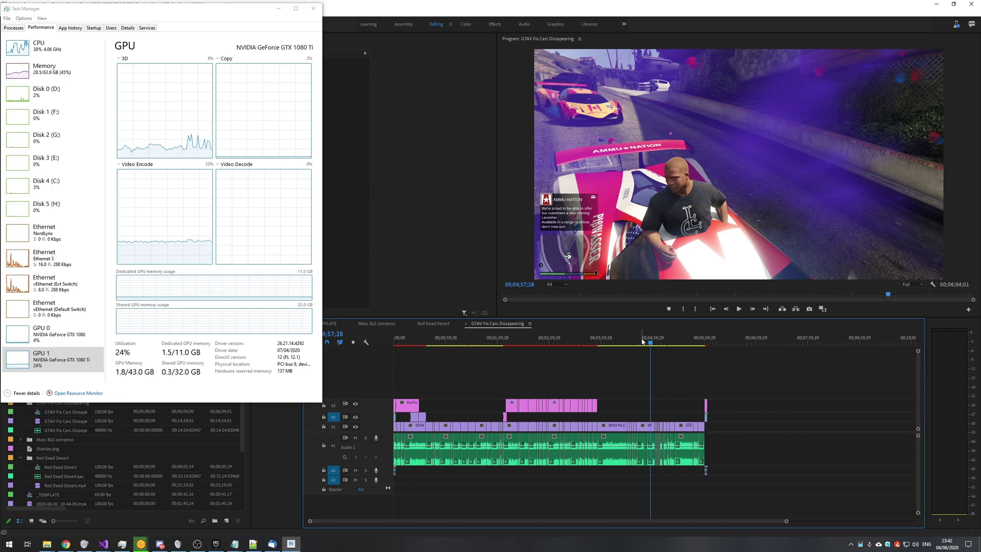
Scrub back to 00:01:40:20, play briefly, and move back through earlier edit points to 00:00:38:04
drag(639, 341, 479, 360)
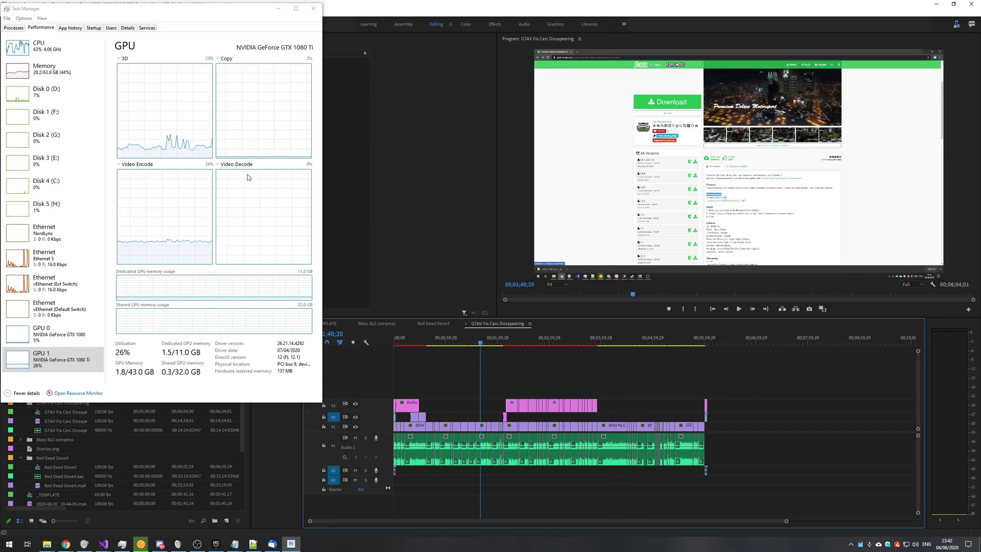
key(space)
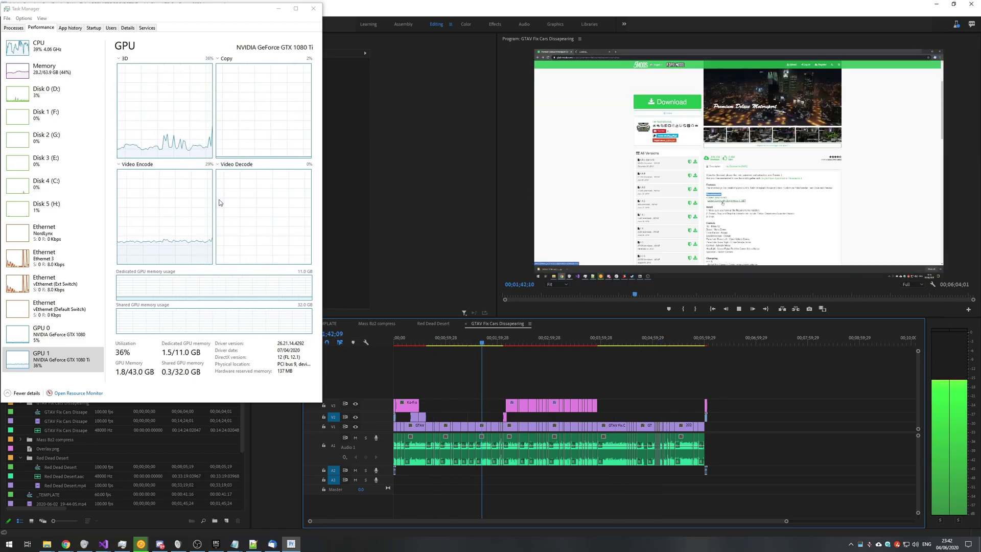
key(space)
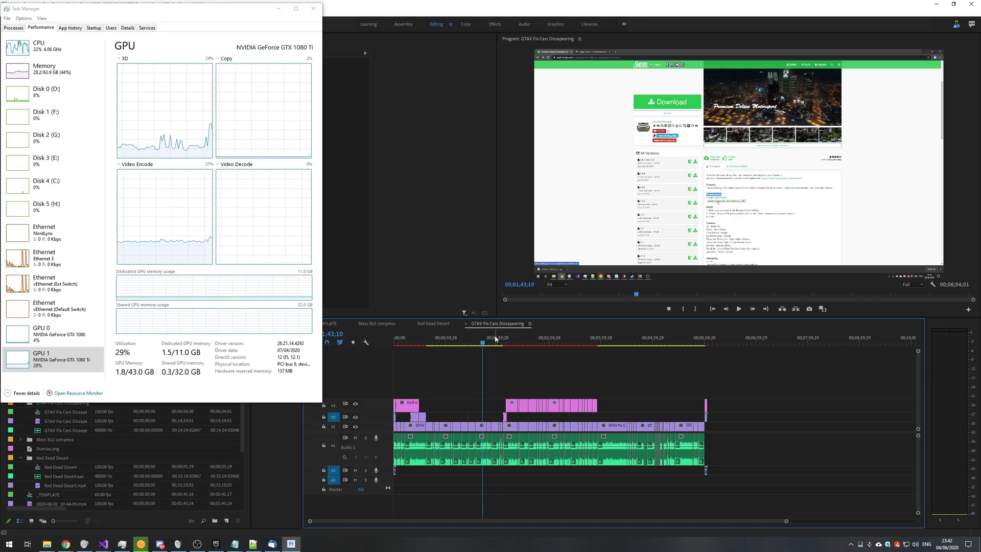
click(470, 343)
key(Up)
key(Up)
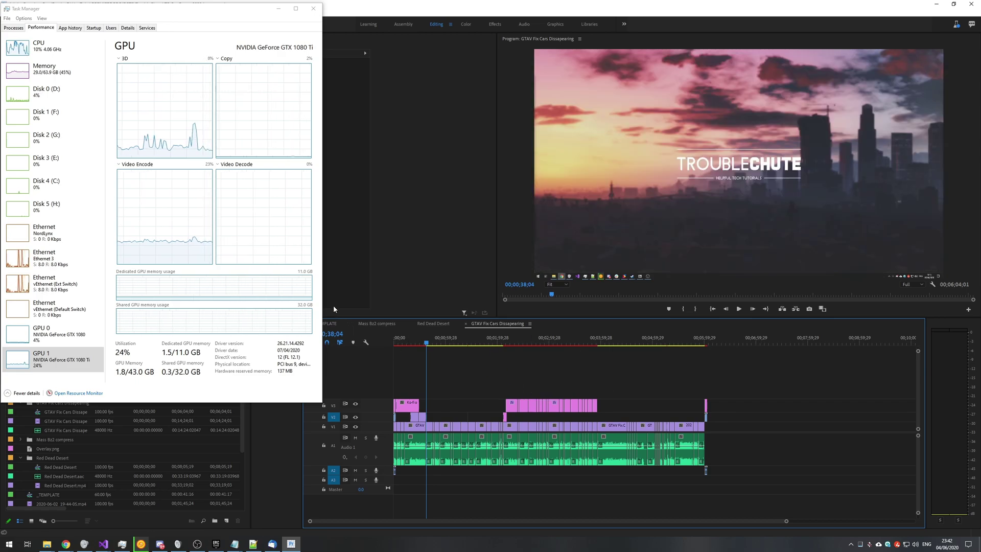
Scrub the sequence between 00:01:25:08 and 00:01:19:28, and minimize Task Manager
drag(437, 343, 467, 342)
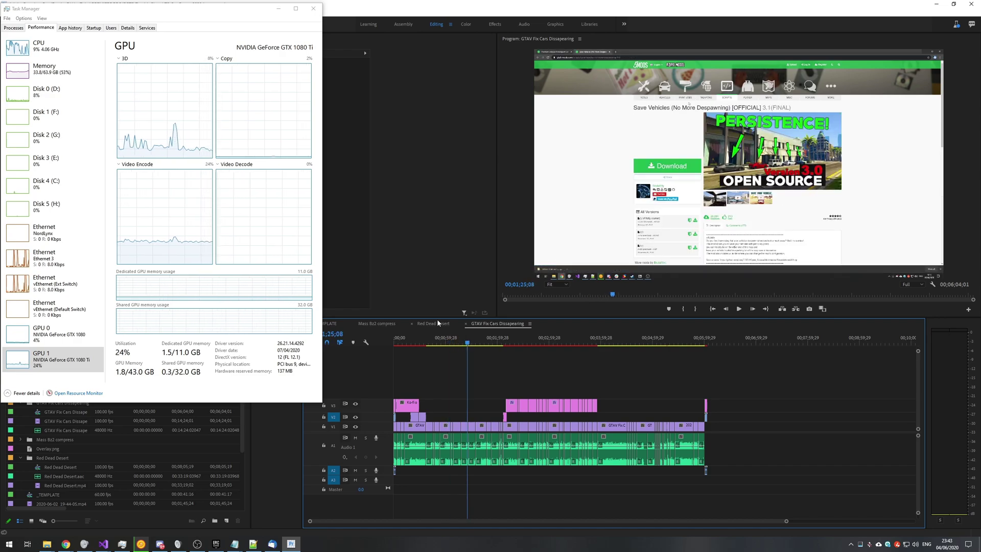
click(462, 341)
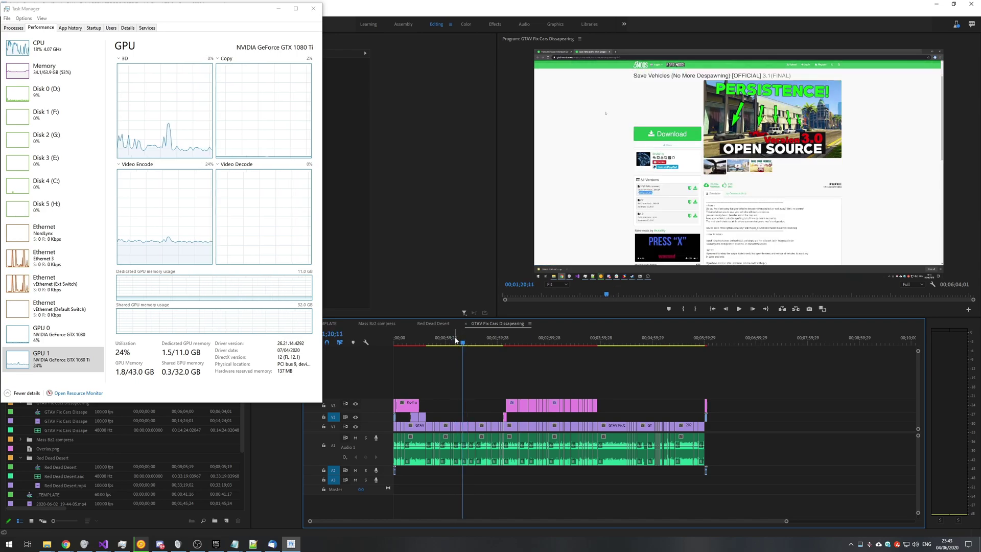
drag(453, 341, 464, 343)
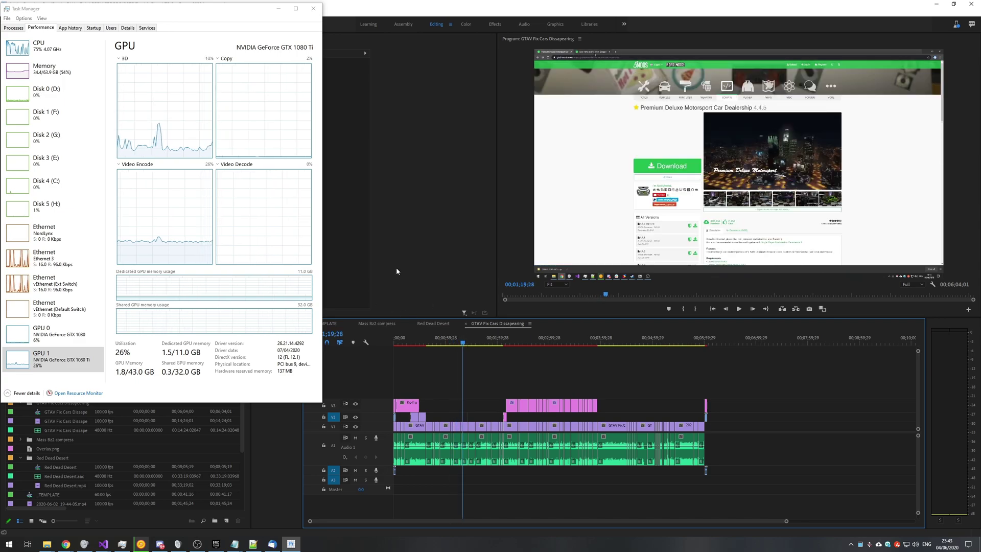
drag(182, 12, 725, 110)
click(823, 109)
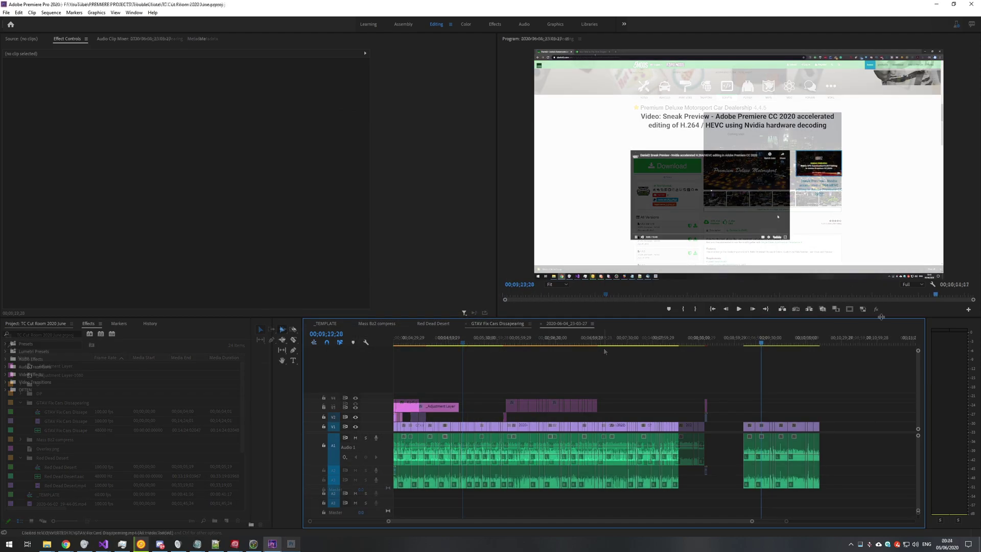
Bring up the GTAV Fix Cars Dissapearing sequence, enlarge its timeline, and jump through it to 00:03:25:16
click(497, 323)
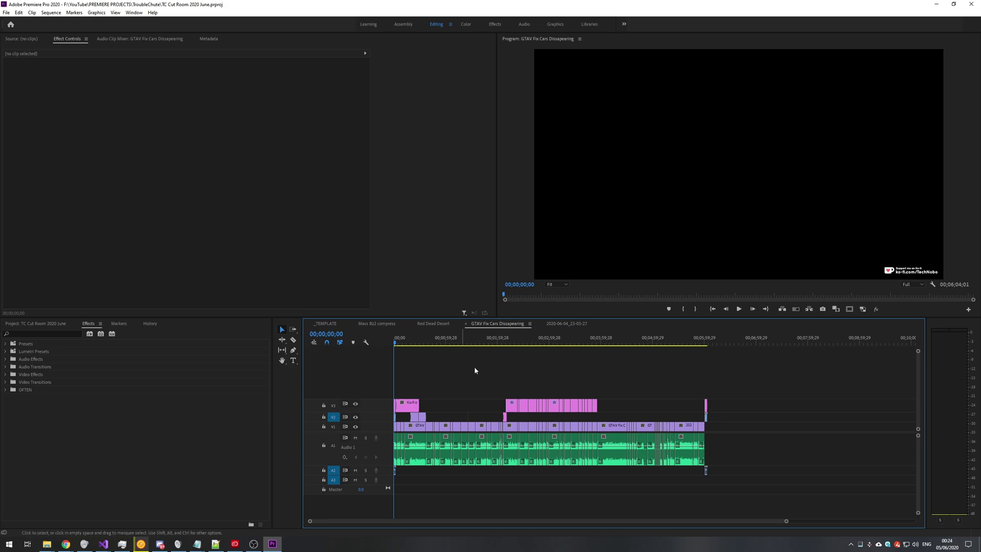
key(equal)
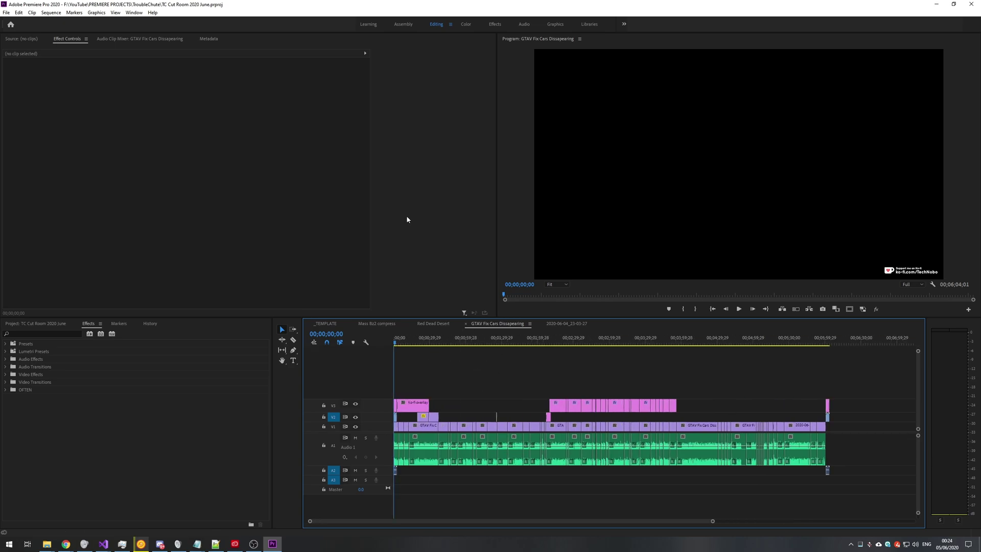
drag(321, 4, 417, 40)
click(518, 286)
key(super+Up)
click(496, 343)
click(551, 345)
click(640, 345)
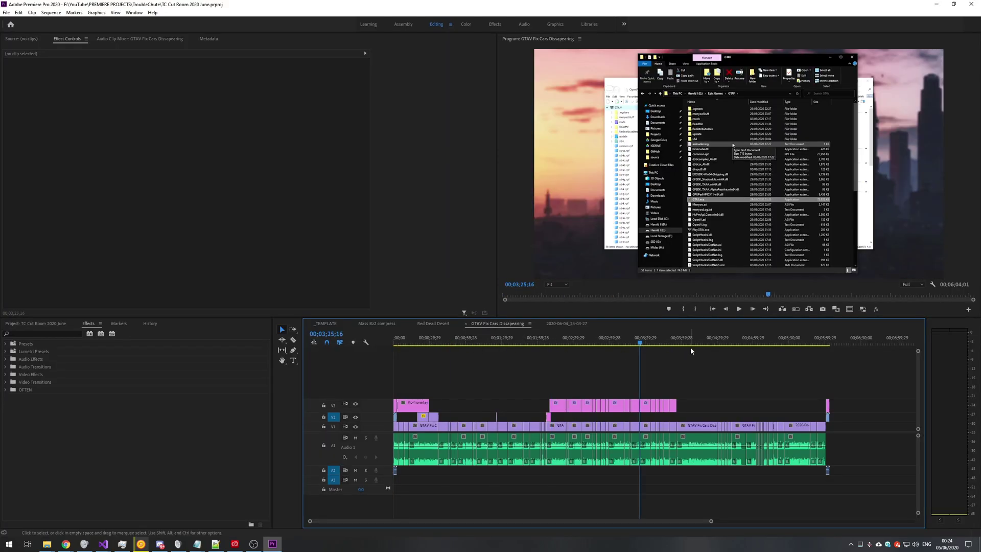
Jump the sequence to 00:01:09:03, scrub back to 00:00:47:18, and play it at 00:01:26:17
click(477, 344)
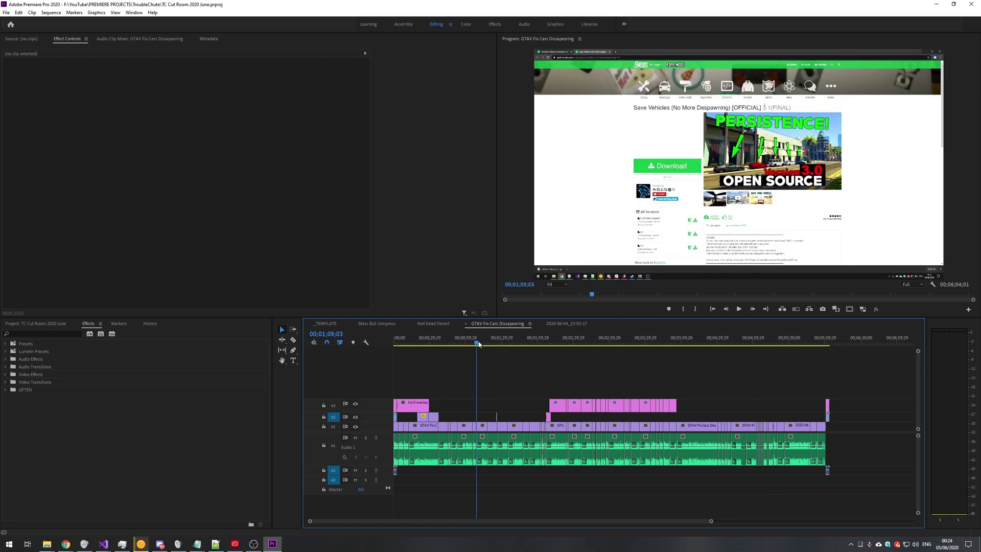
mouse_move(469, 345)
mouse_down()
mouse_move(506, 344)
mouse_move(455, 346)
mouse_up()
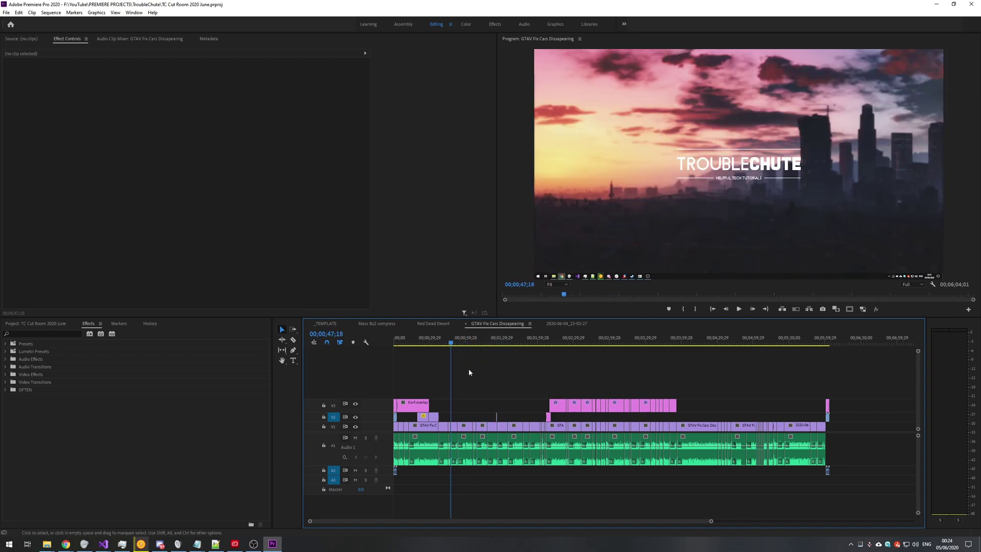
click(497, 344)
key(space)
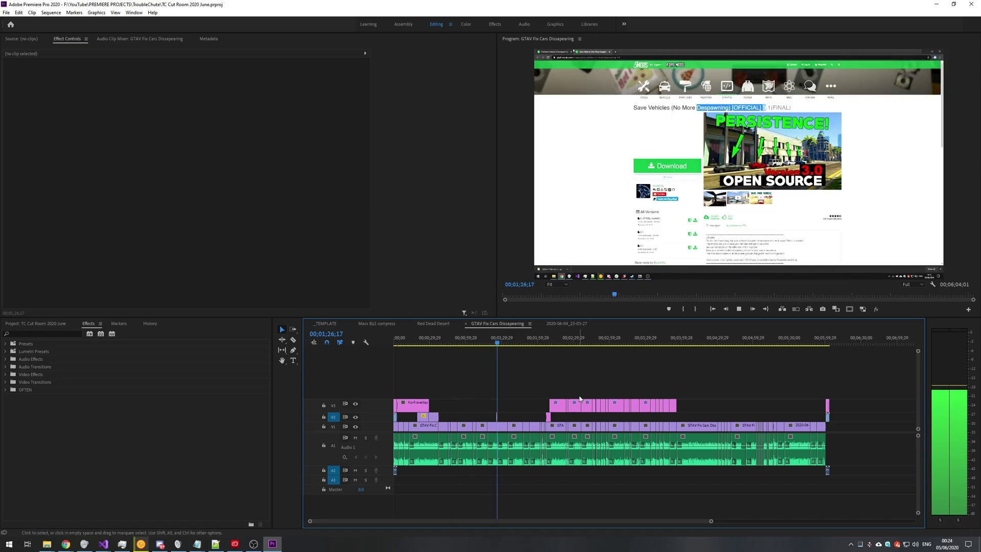
Test playback response at 00:02:53:10, 00:05:05:11 and 00:03:06:14 in the sequence
click(602, 344)
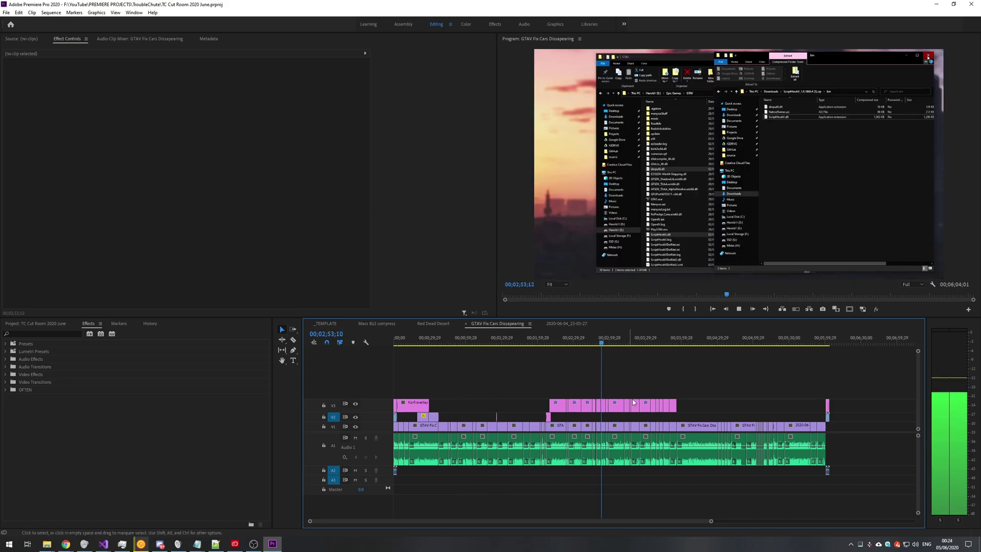
scroll(633, 402, down, 2)
click(654, 344)
click(713, 341)
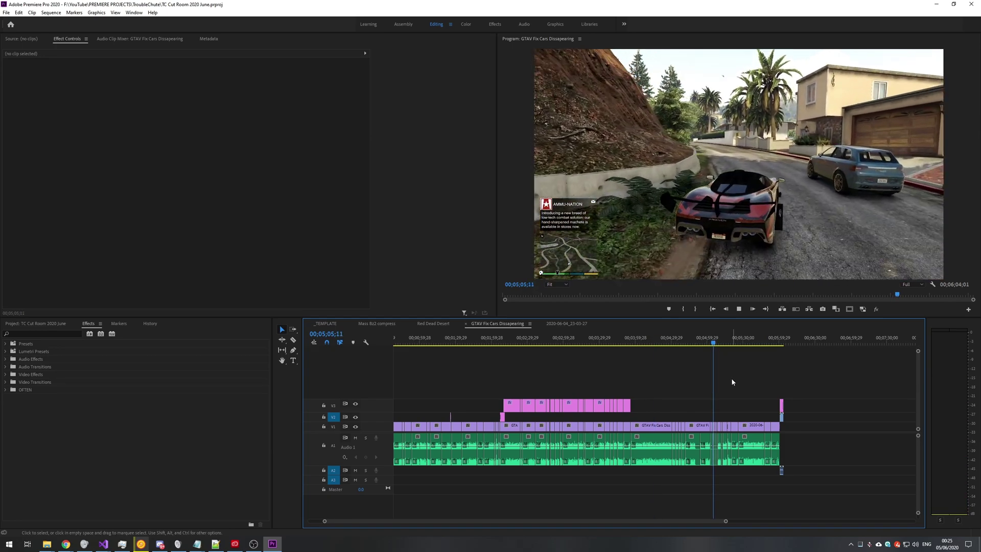
click(570, 343)
key(space)
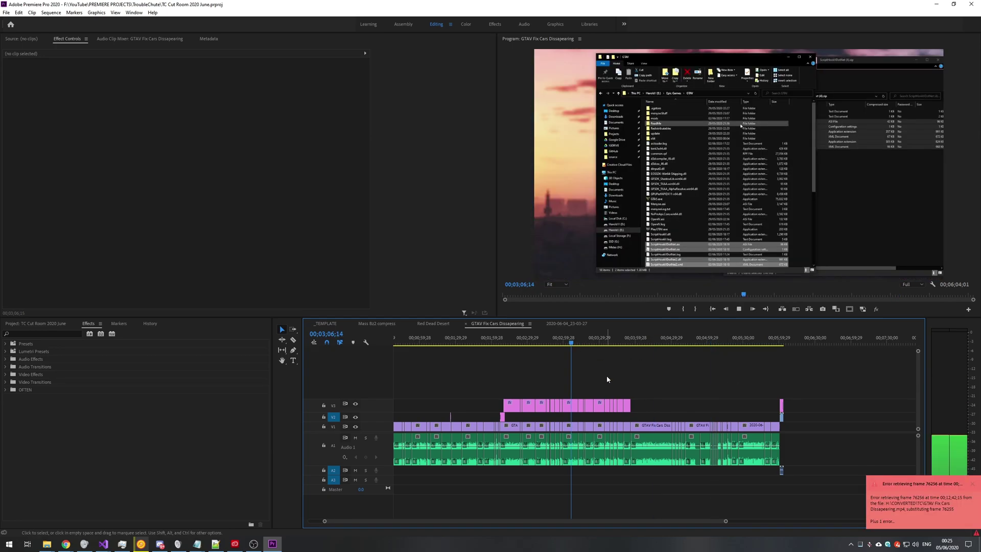
Open the frame retrieval error details, examine the logged events, and close the Events window
click(899, 518)
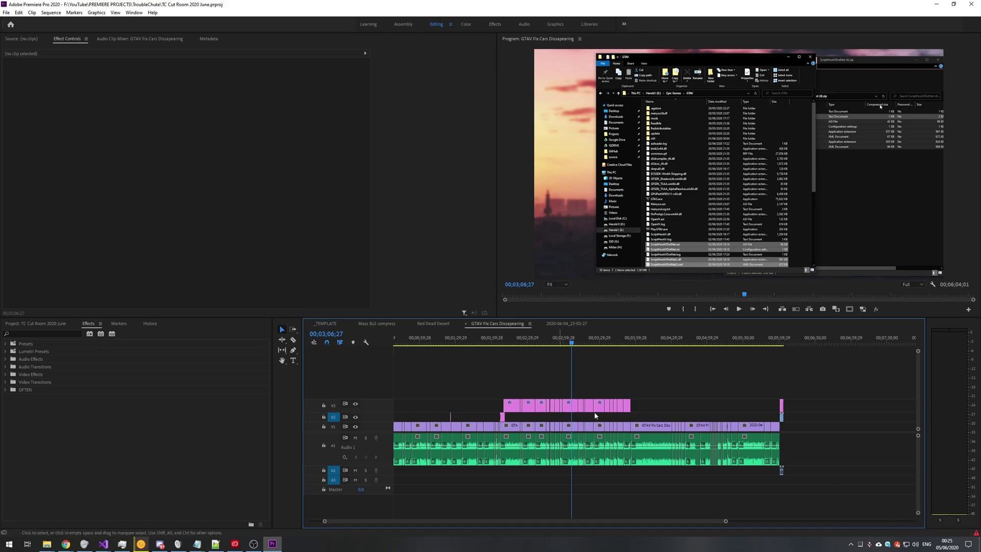
drag(280, 109, 441, 110)
click(181, 86)
drag(325, 47, 394, 221)
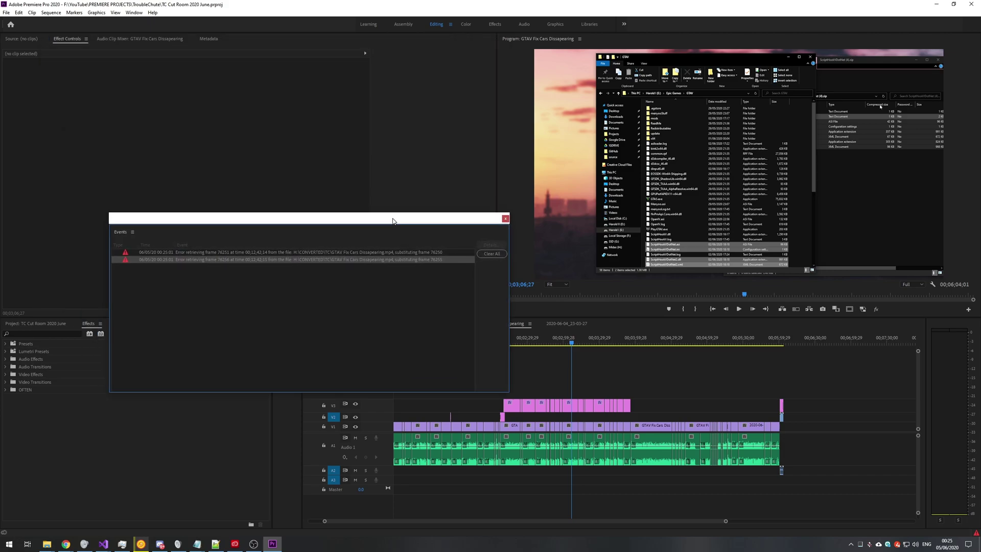
click(505, 219)
Scrub through the second half of the sequence and test playback around 00:04:31:22 and 00:03:34:18
key(minus)
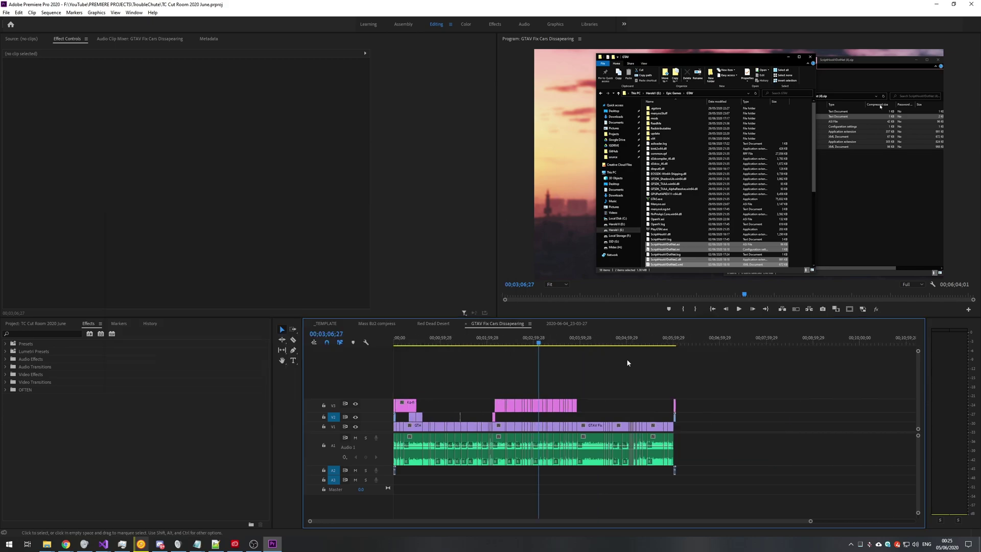
drag(604, 339, 561, 339)
key(equal)
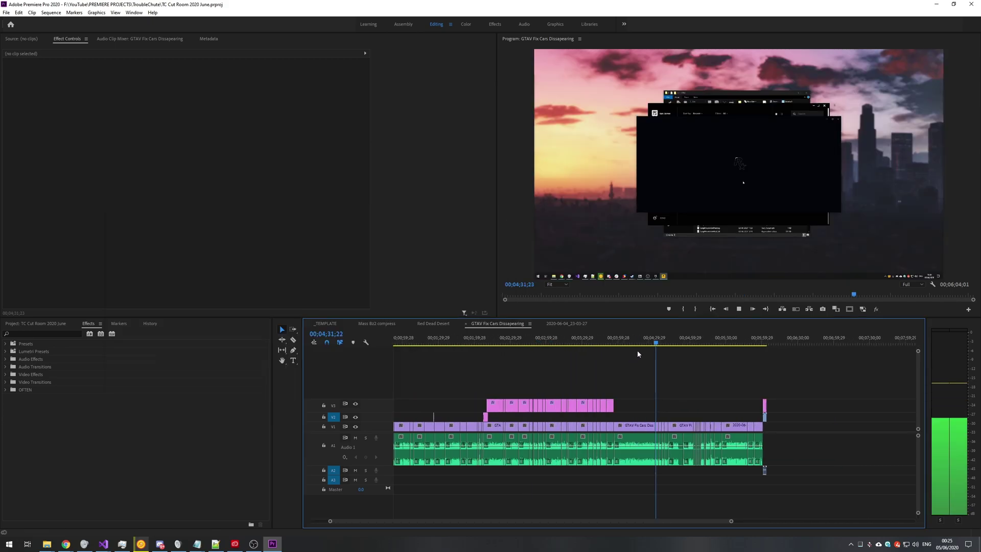
scroll(618, 366, up, 2)
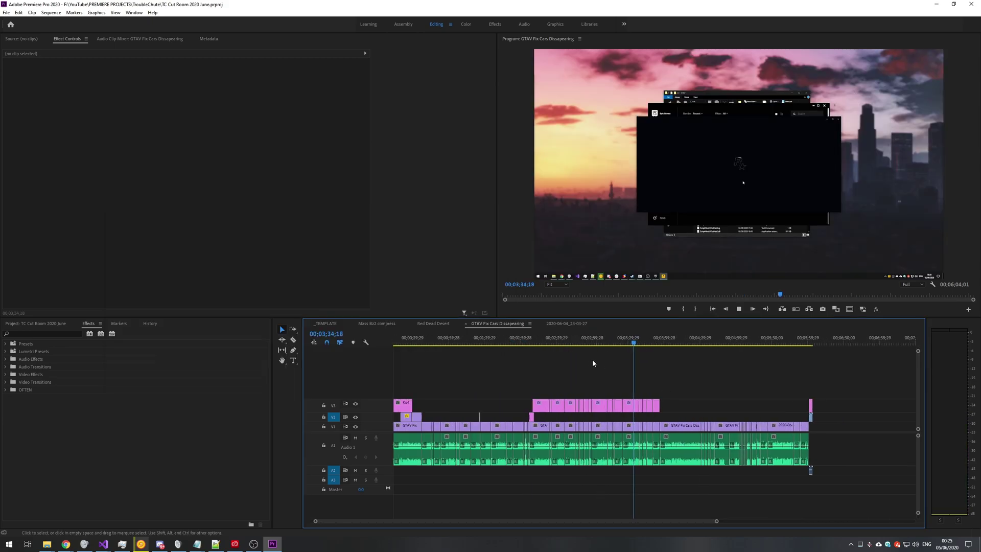
scroll(595, 364, up, 1)
Test playback near 00:00:54:09 and at a further point before the second group of overlay clips
click(442, 340)
drag(670, 382, 532, 396)
drag(698, 385, 545, 384)
key(space)
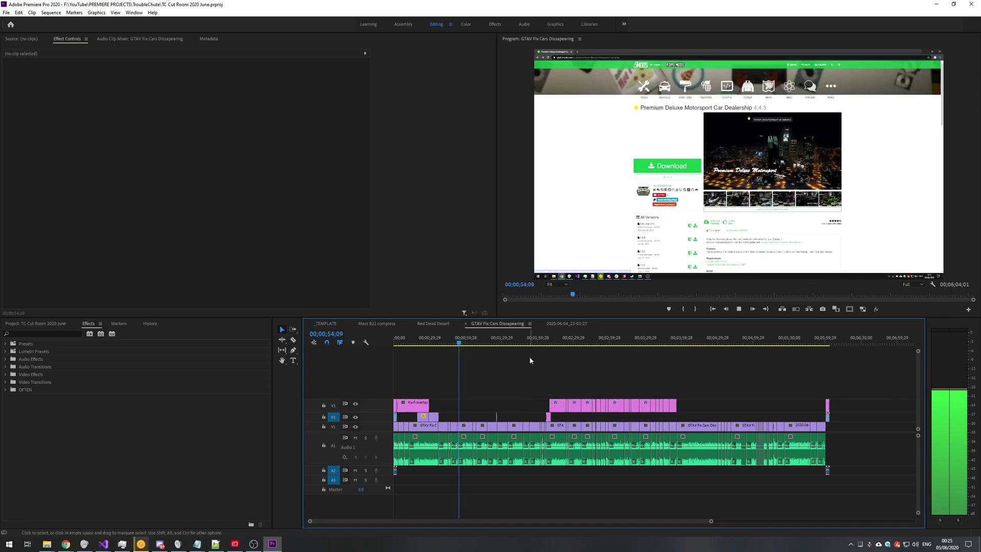
click(517, 339)
key(space)
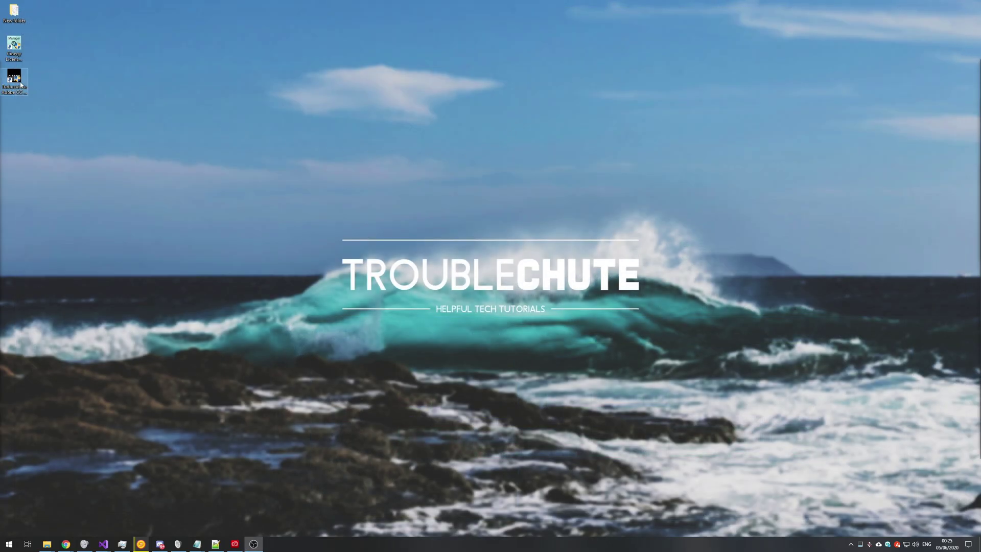
Open the TurboCut Configuration App and examine the CPU and GPU 1 usage graphs in a widened Task Manager
double_click(20, 84)
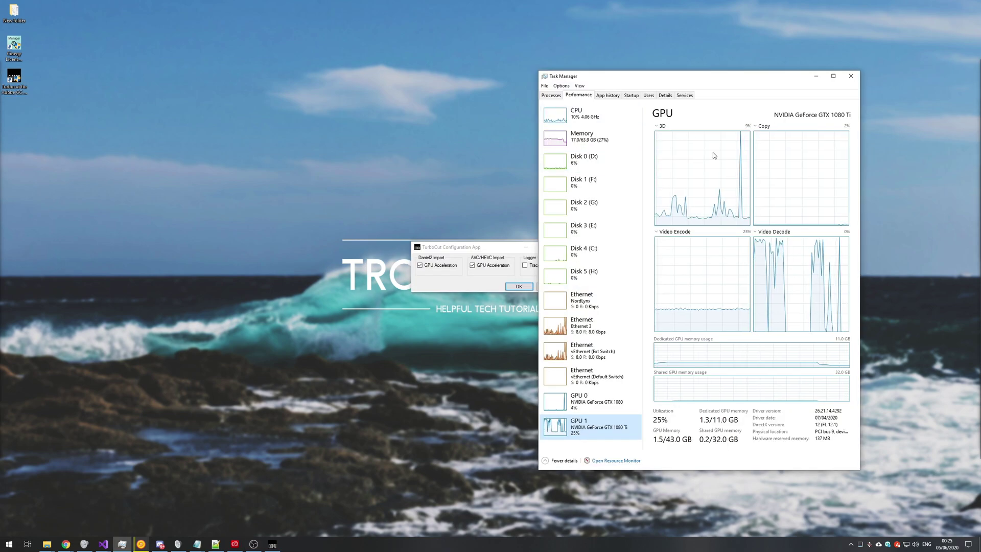
drag(633, 78, 628, 67)
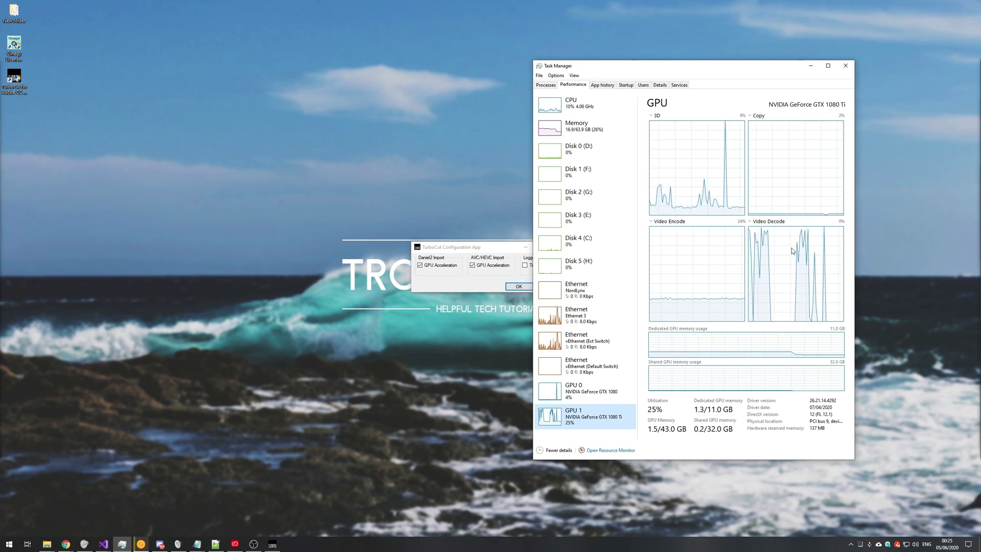
key(Home)
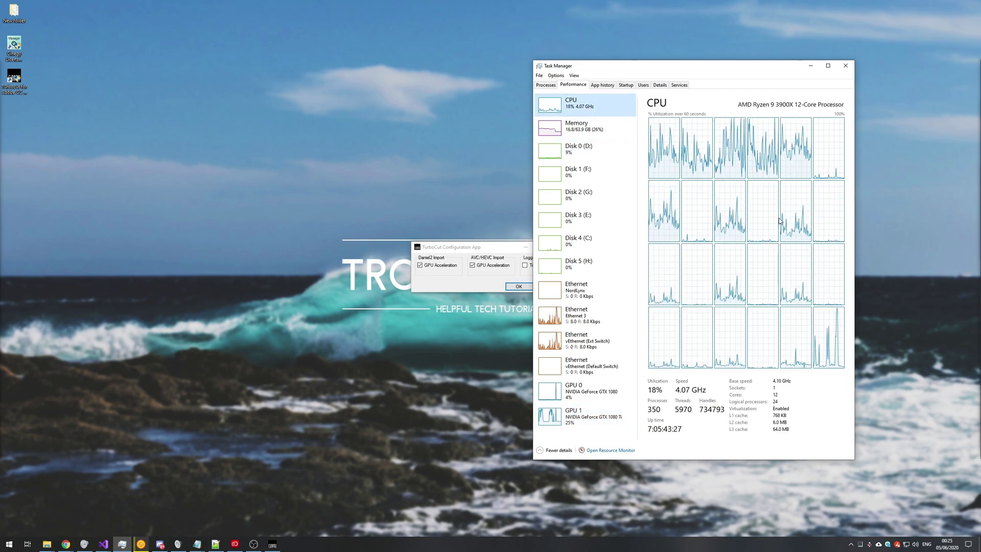
drag(855, 225, 941, 169)
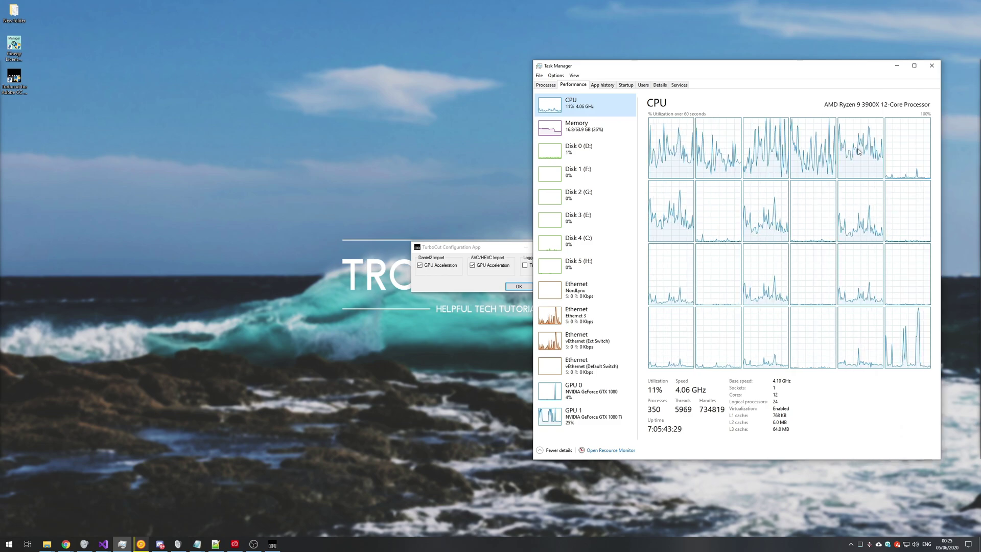
key(End)
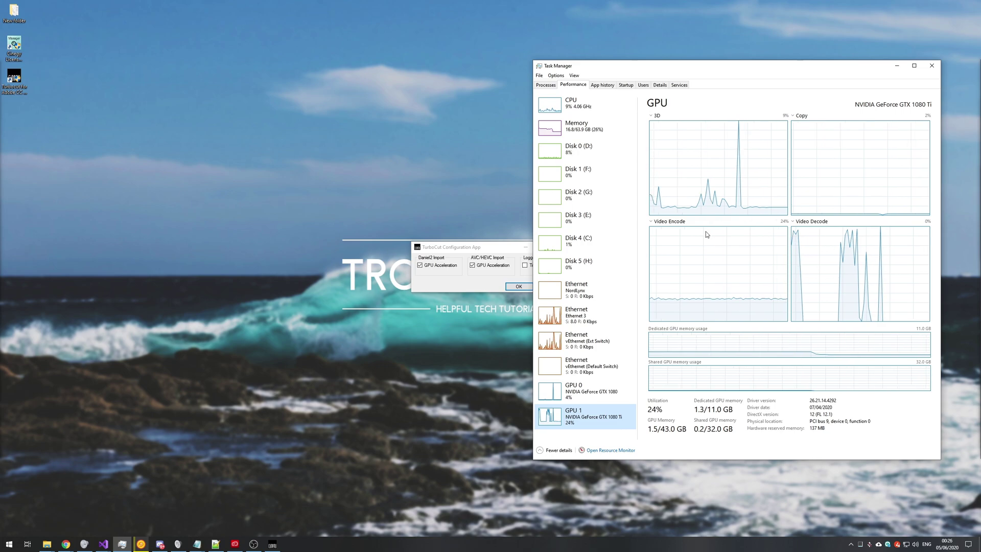
Confirm the TurboCut configuration, relaunch Premiere Pro, and place a narrowed Task Manager beside its timeline
click(515, 286)
right_click(513, 281)
drag(629, 73, 96, 14)
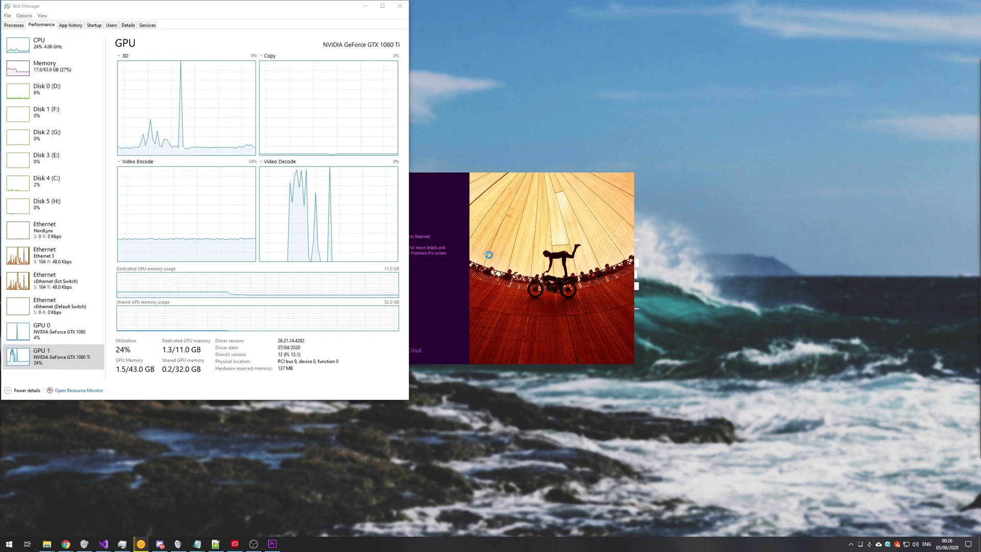
drag(407, 248, 342, 248)
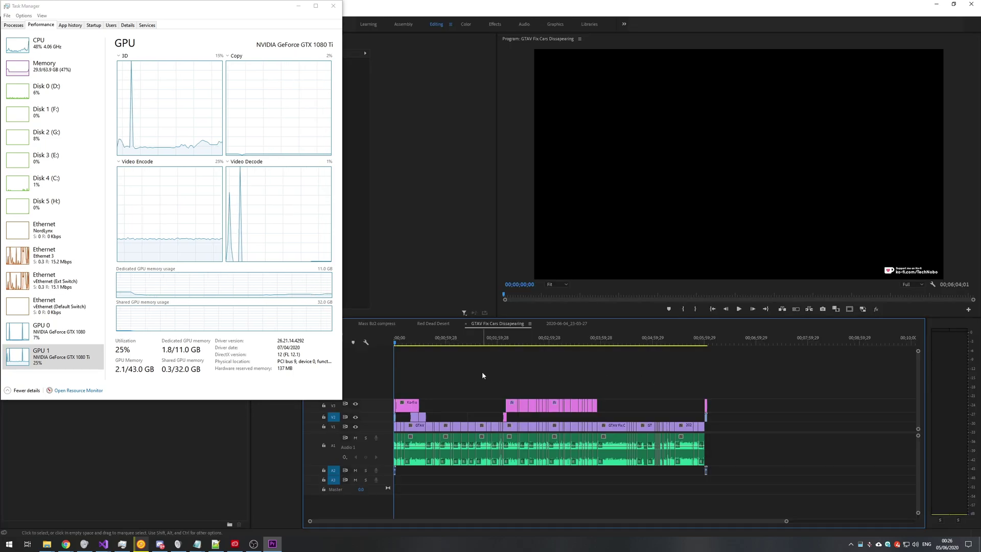
Enlarge the sequence's timeline and test playback at 00:00:29:29, 00:00:45:23 and 00:01:26:27
click(421, 342)
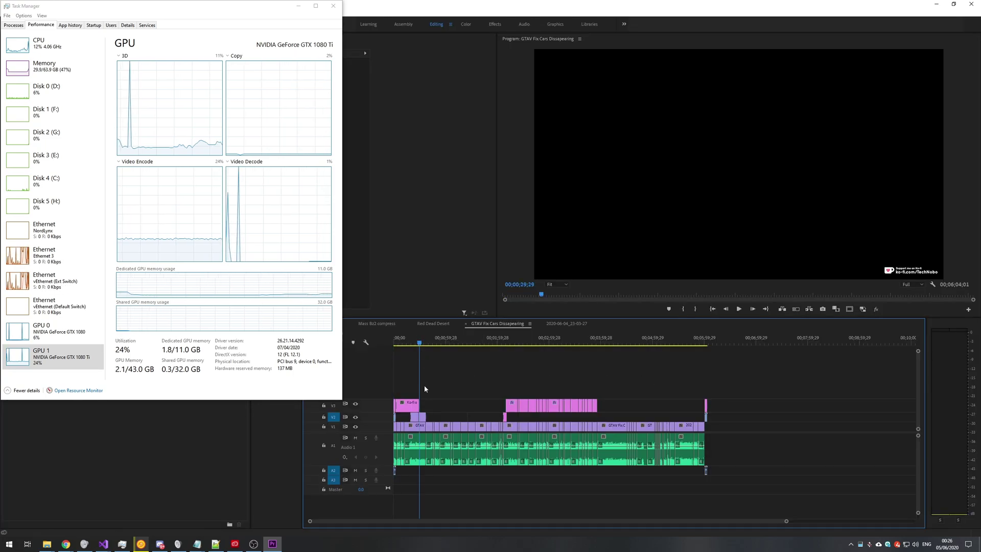
key(equal)
click(453, 342)
key(space)
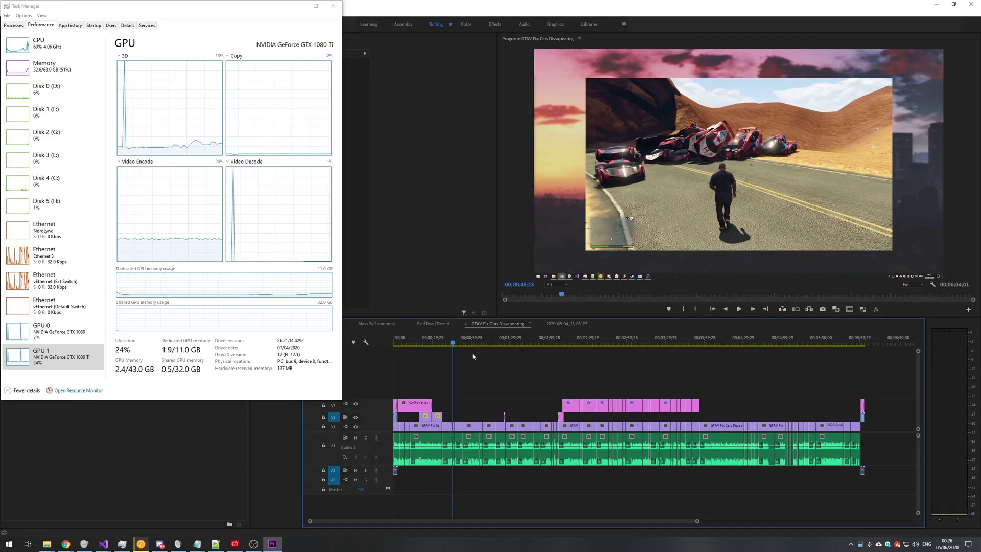
click(506, 343)
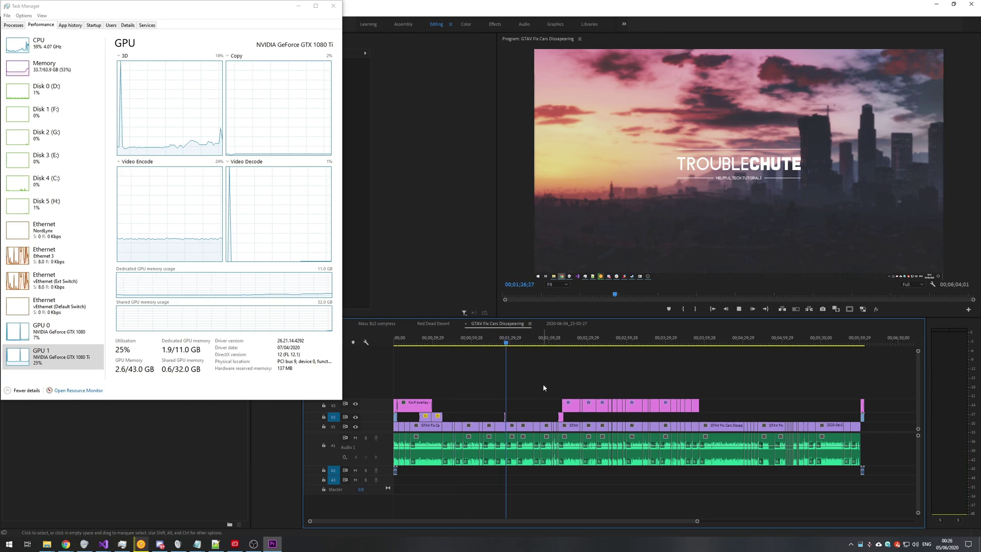
key(space)
Jump through later points of the sequence, including 00:04:03:04 and 00:05:38:23, to test playback response
click(541, 341)
click(652, 338)
click(707, 338)
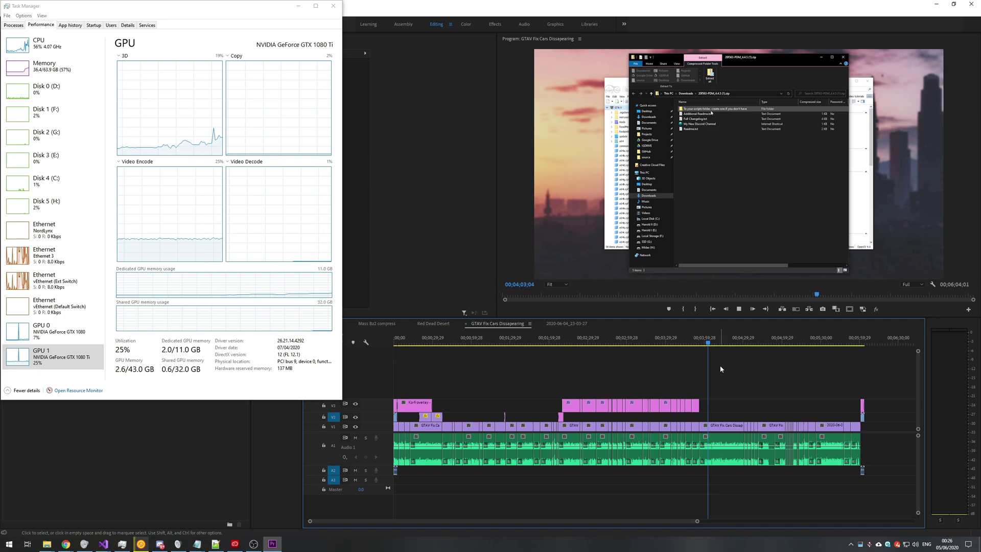
click(775, 341)
click(833, 341)
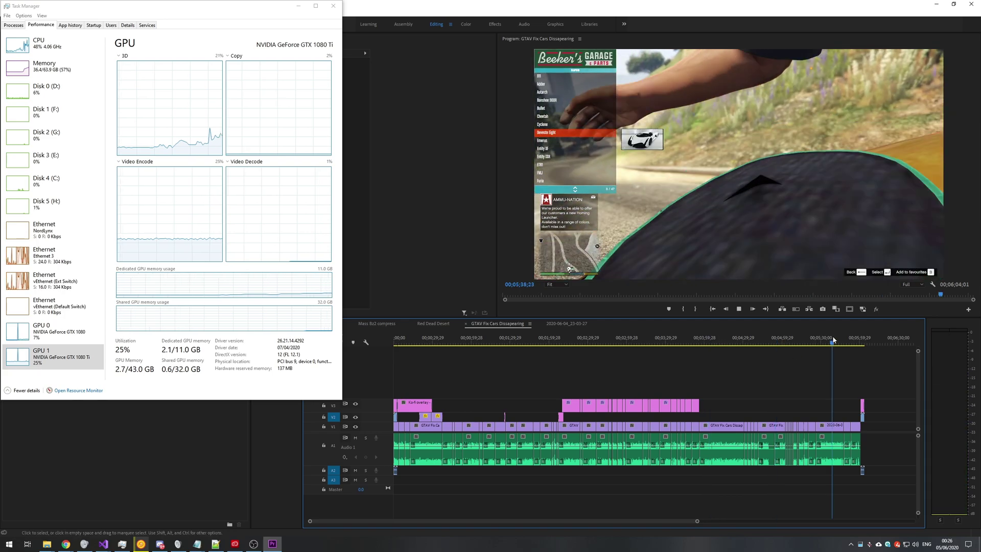
Scrub back to 00:04:23:17, test playback there and at 00:05:03:06, and end at 00:01:48:17
drag(832, 342, 735, 379)
key(space)
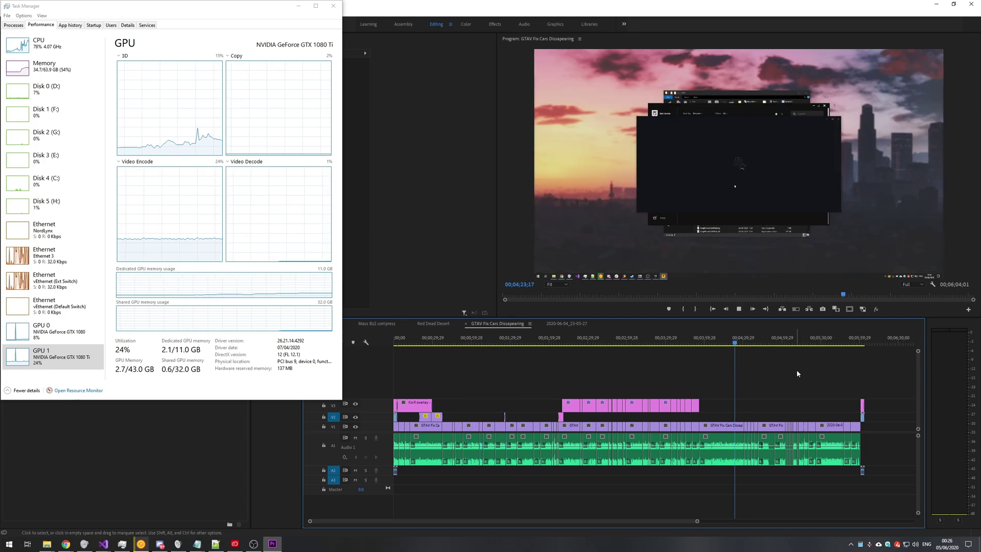
click(786, 346)
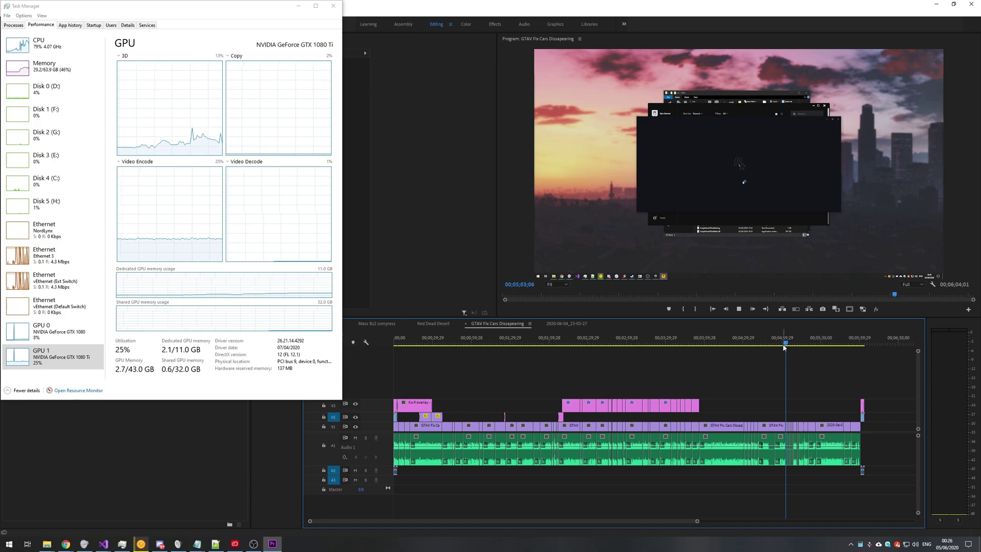
click(533, 343)
key(space)
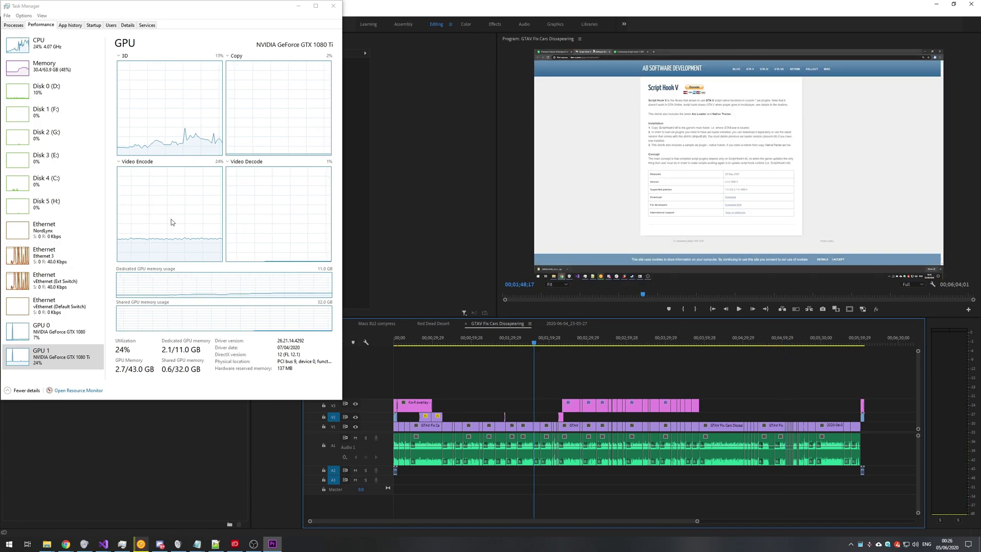
Compare the CPU and GPU 1 usage graphs in Task Manager, and return to Premiere Pro
click(38, 44)
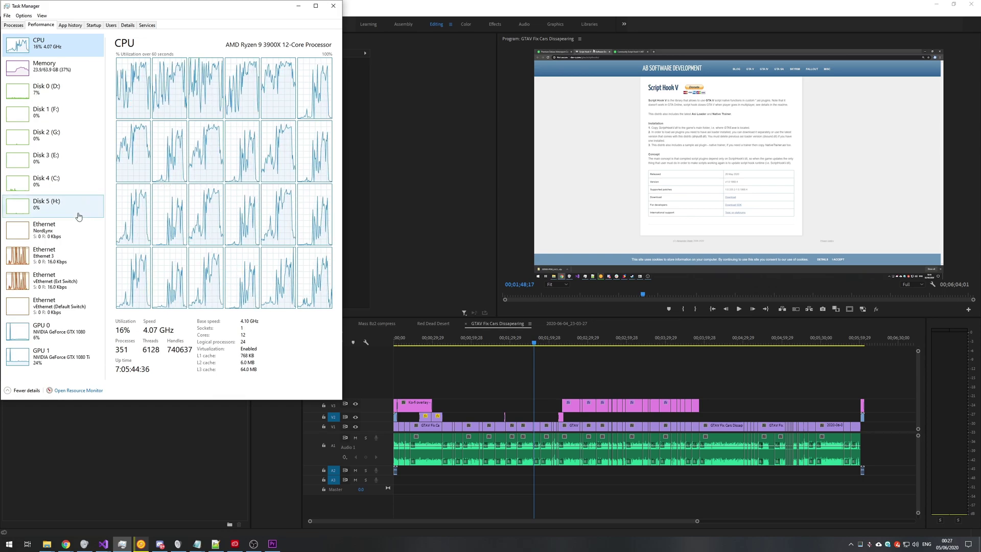
key(End)
key(Home)
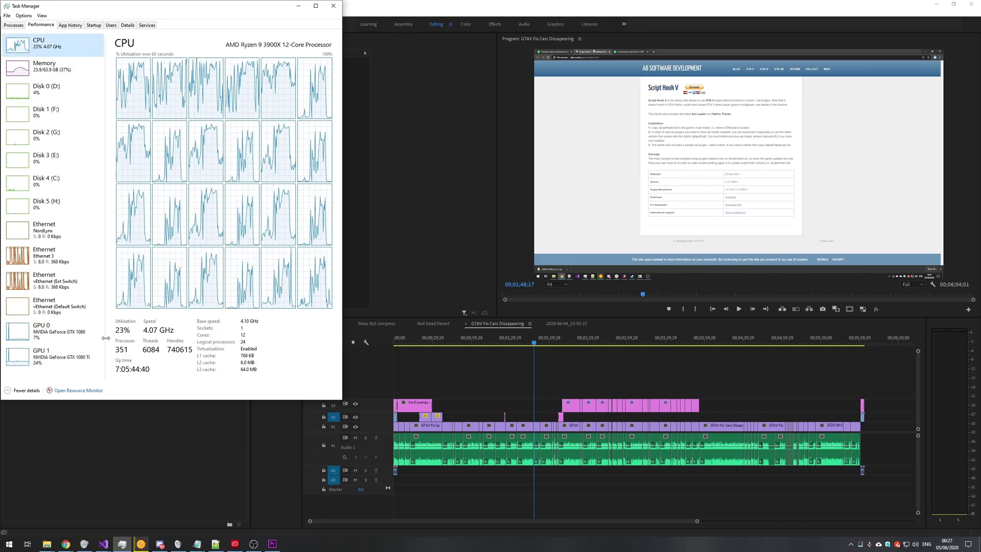
key(End)
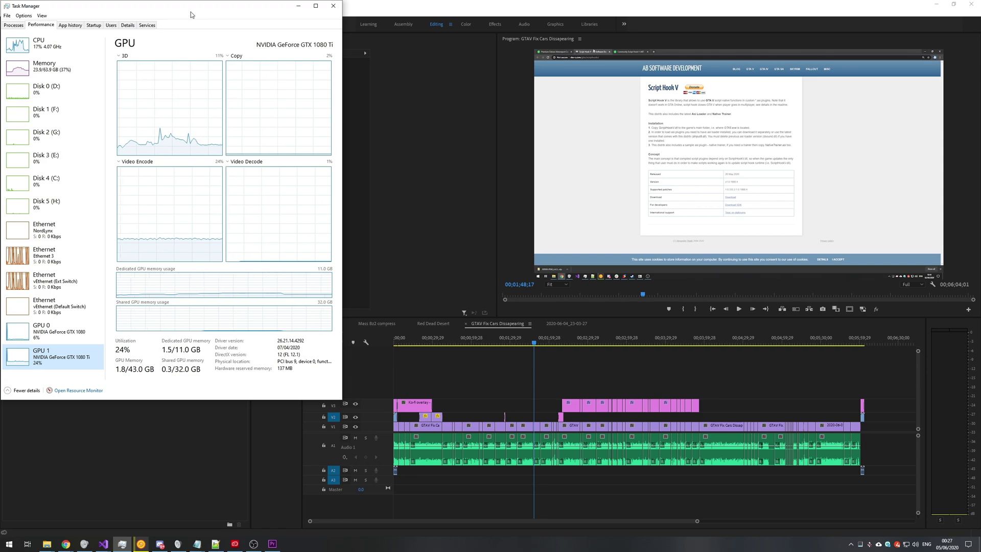
click(698, 3)
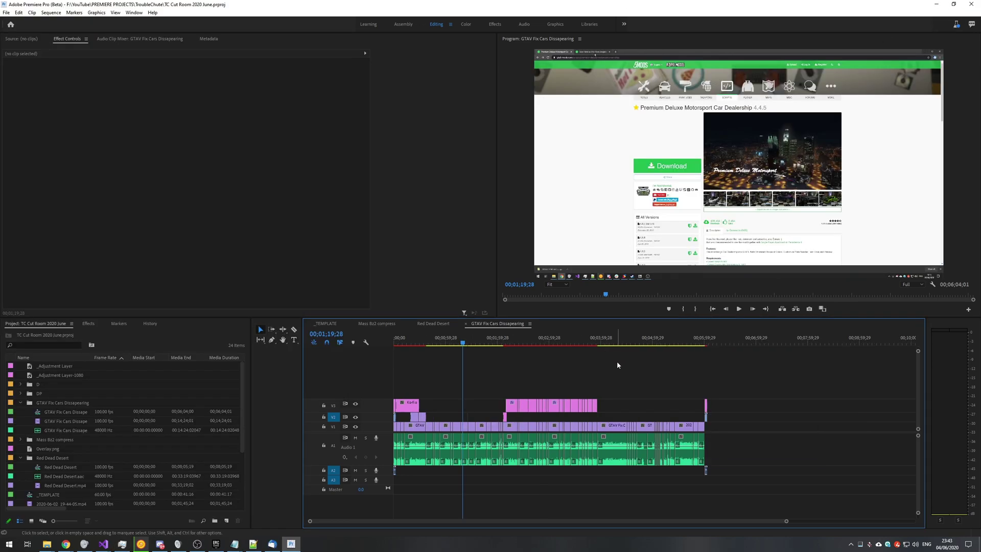
Bring up daniel2.com in Chrome, highlight the Sneak Preview heading, and play the H.264/HEVC editing video
click(66, 544)
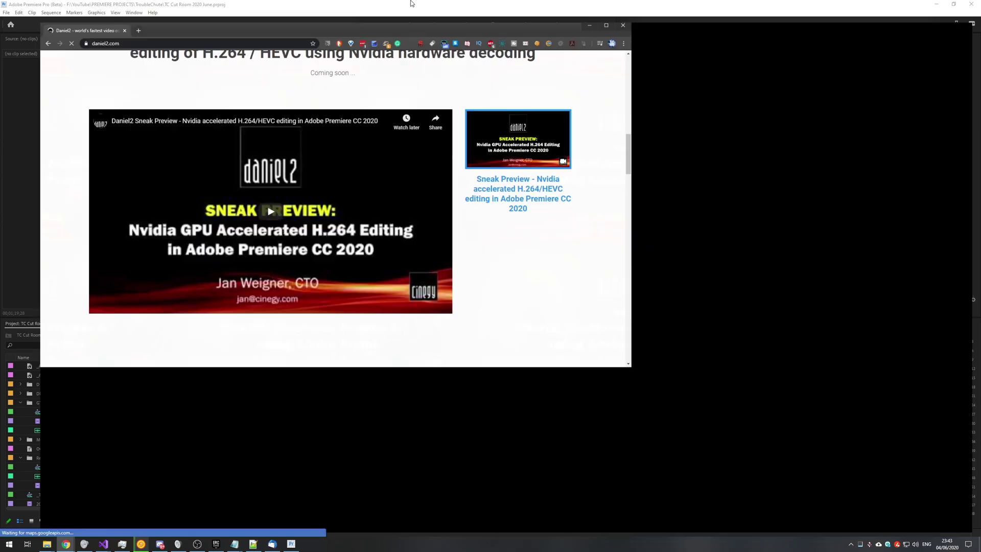
scroll(559, 276, up, 15)
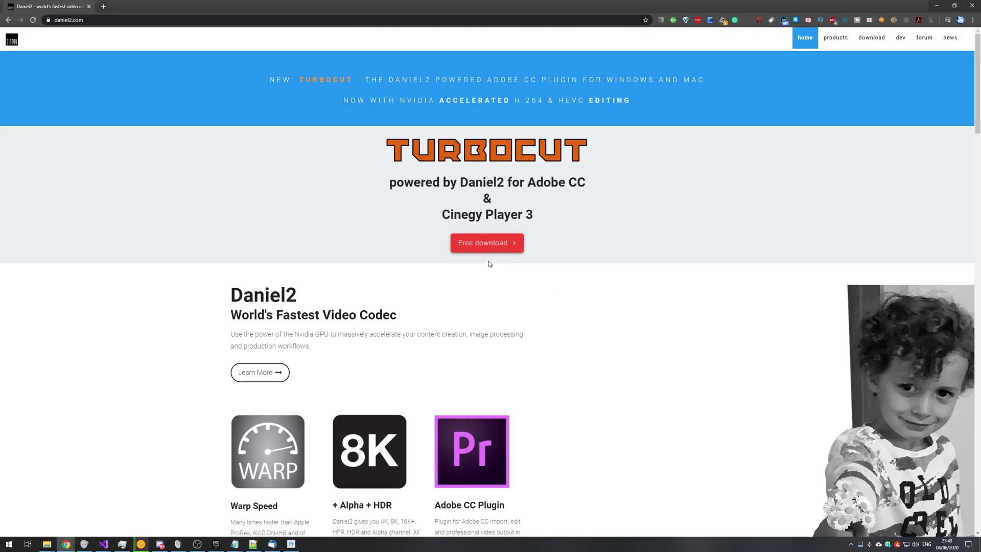
scroll(515, 291, down, 9)
drag(268, 157, 716, 160)
click(752, 174)
click(421, 350)
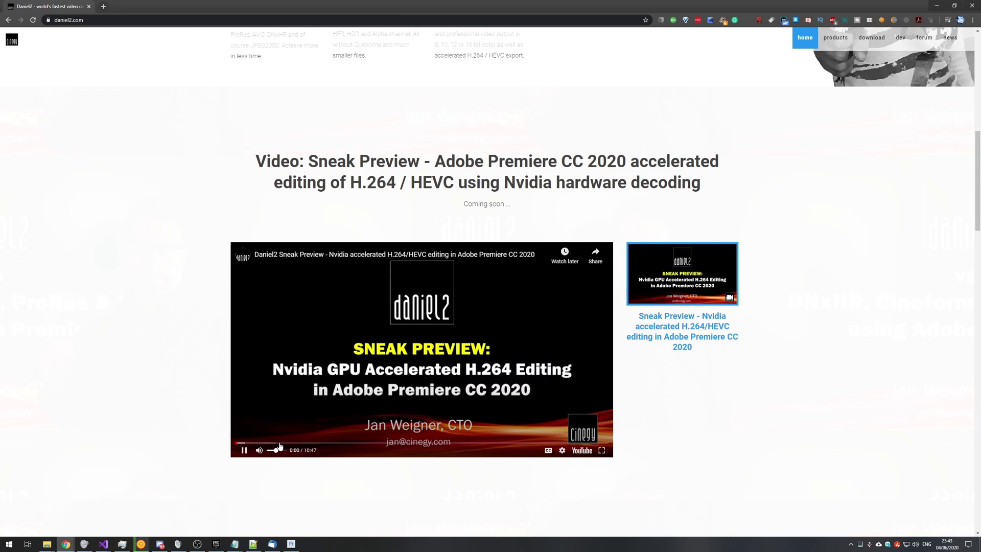
Mute the sneak preview video and skip through it to 3:00, 4:16 and about 8:30 to view the CPU and GPU usage comparison
click(260, 450)
click(342, 442)
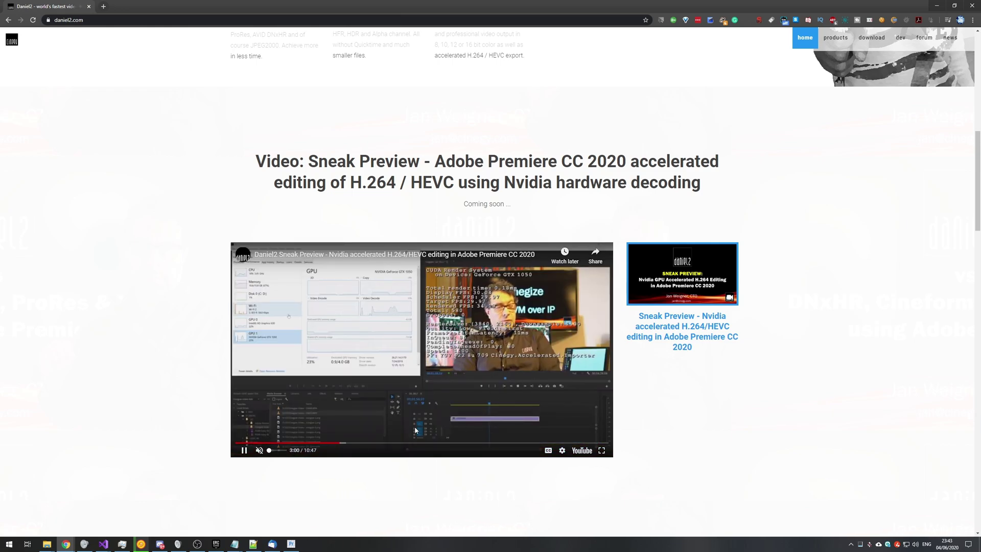
click(384, 442)
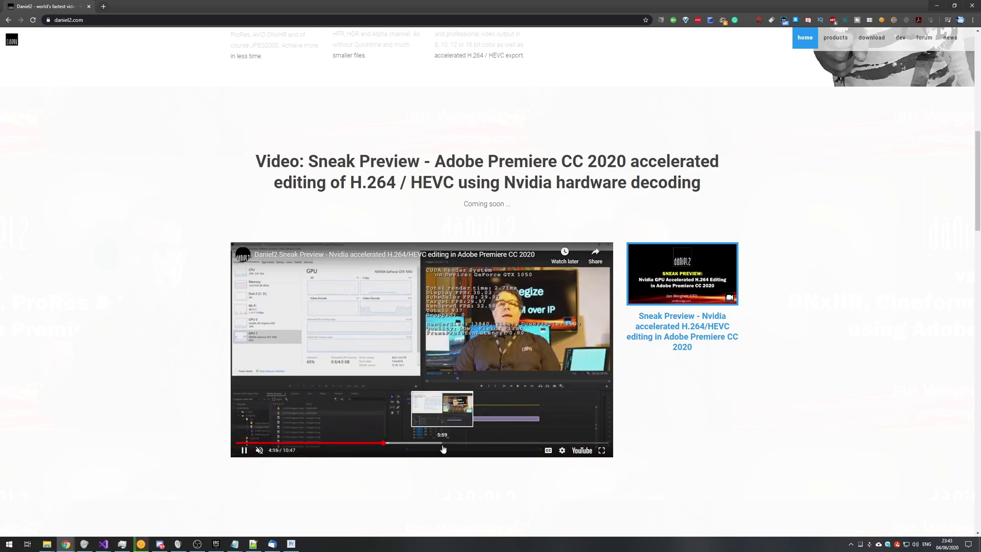
click(492, 443)
click(530, 443)
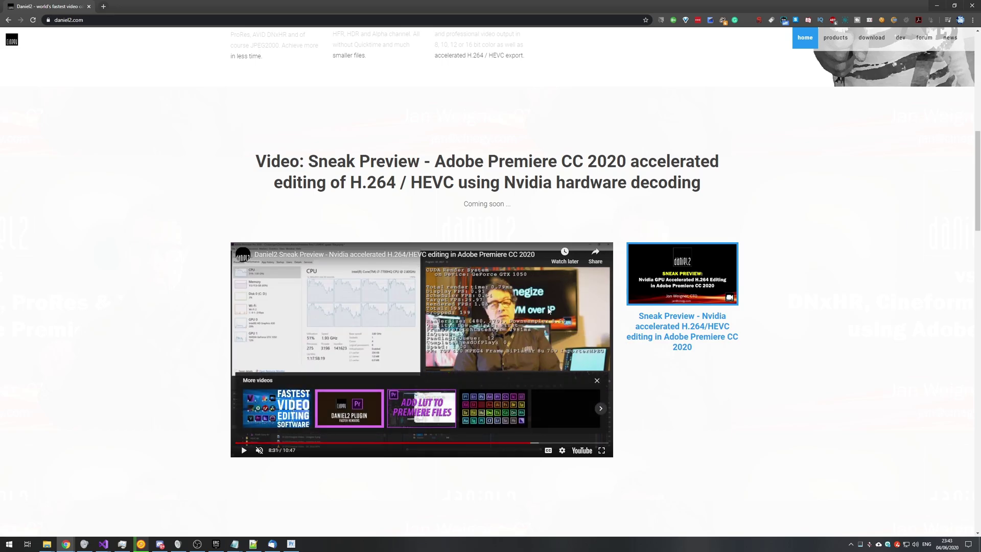
click(579, 314)
scroll(579, 314, up, 8)
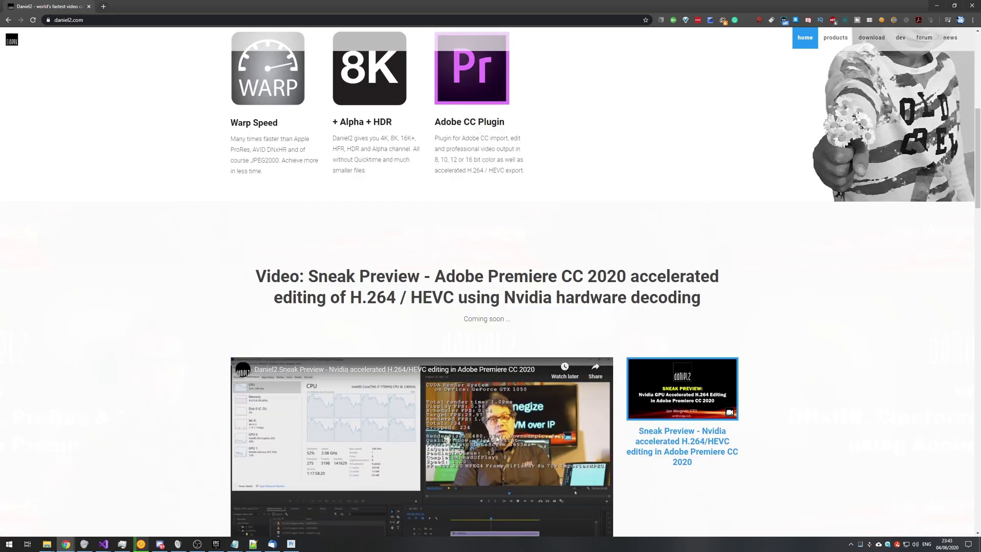
Return to Premiere Pro and test playback of the GTAV Fix Cars Dissapearing sequence at 00:01:29:08
key(alt+Tab)
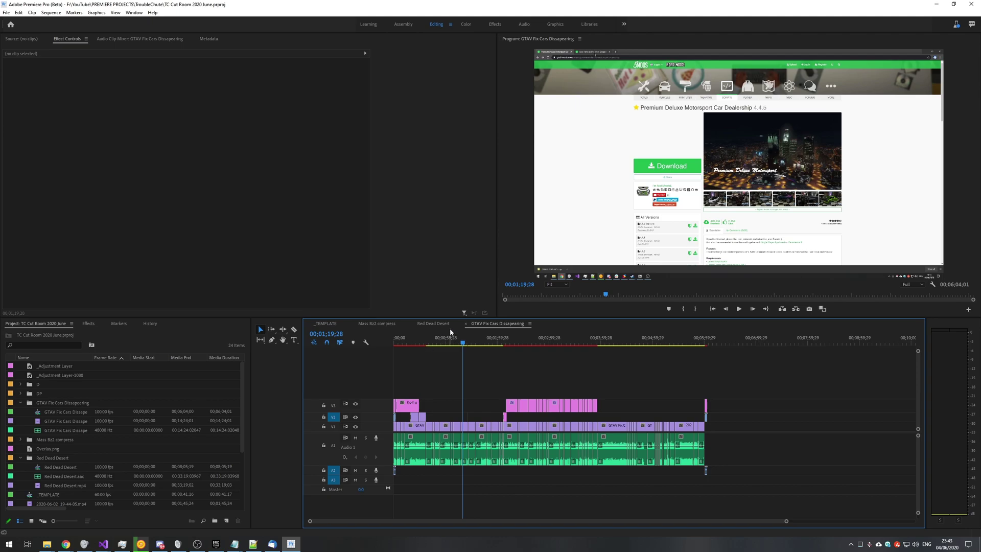
click(471, 341)
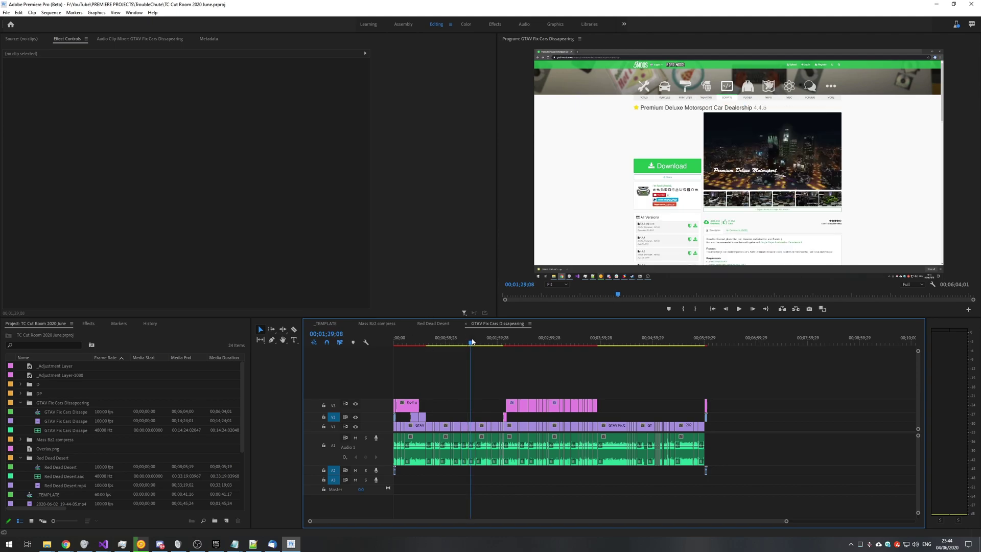
key(space)
key(space)
Close Premiere Pro and return to the empty desktop
click(972, 4)
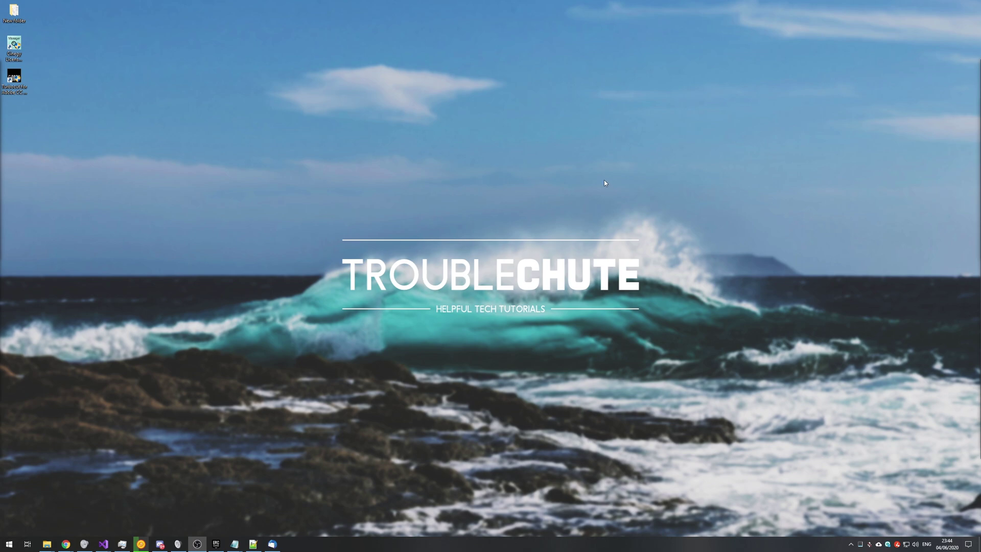
click(442, 198)
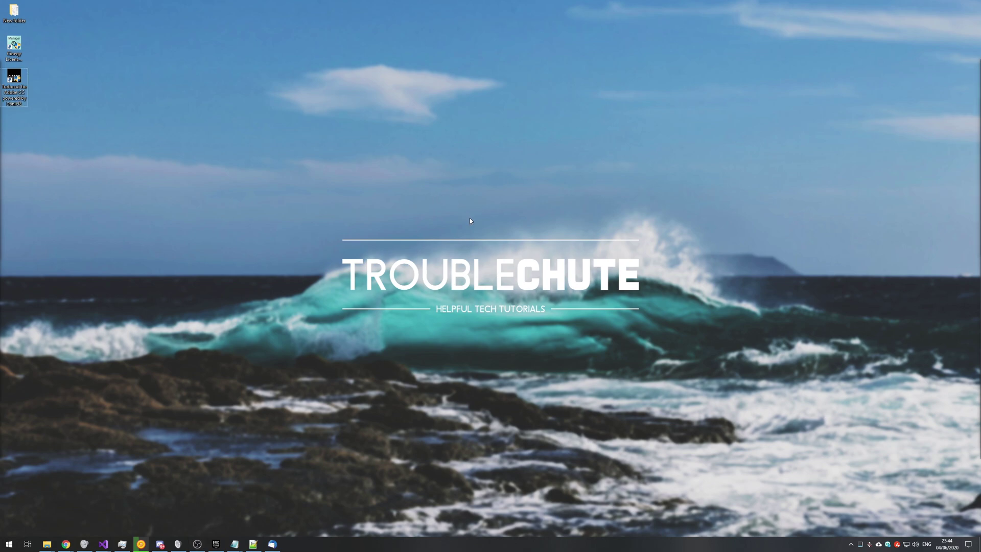